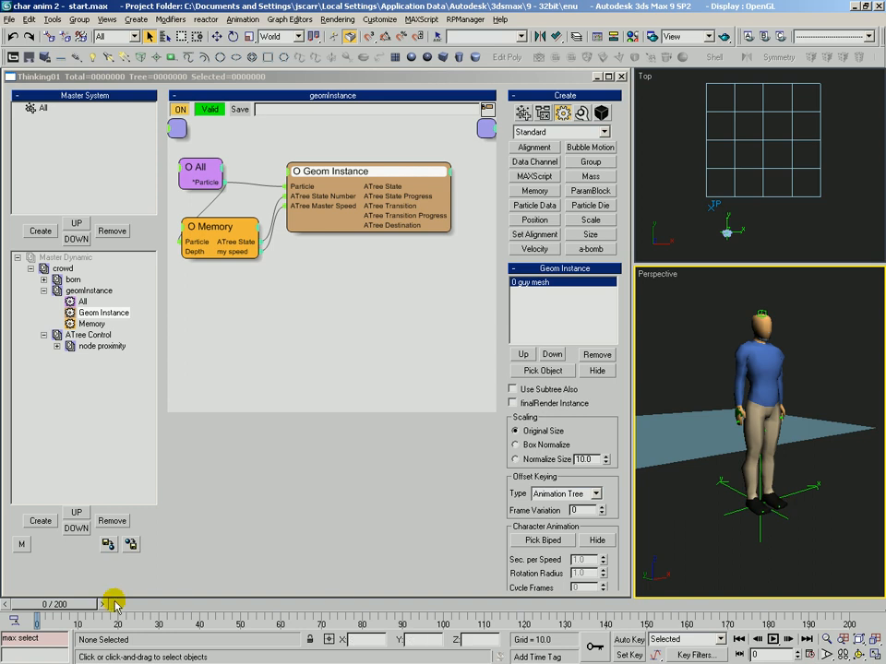
Scrub the timeline to frames 20 and 40 to preview the character's sitting and standing poses
left_click_drag(85, 609, 123, 612)
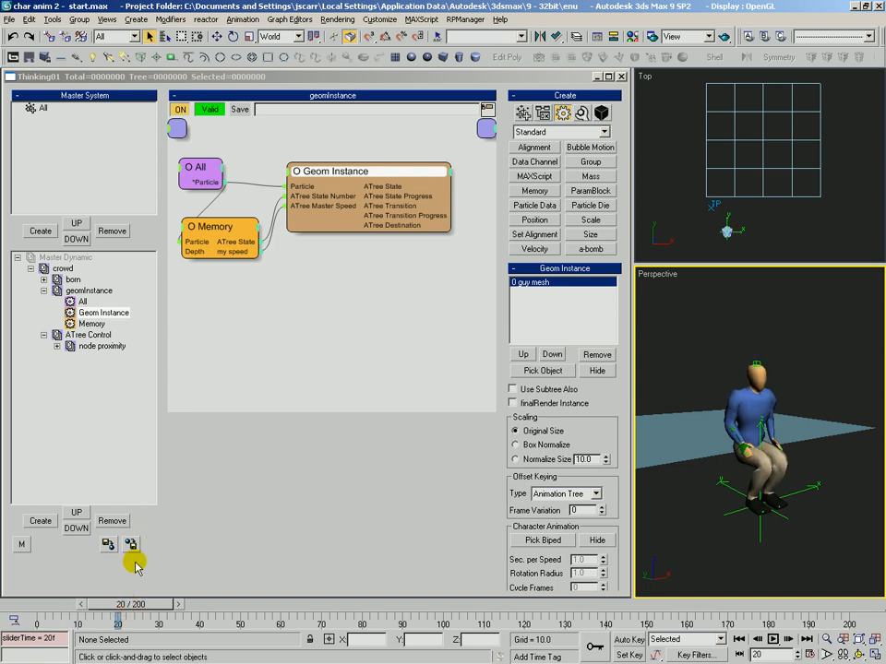
left_click_drag(130, 603, 203, 619)
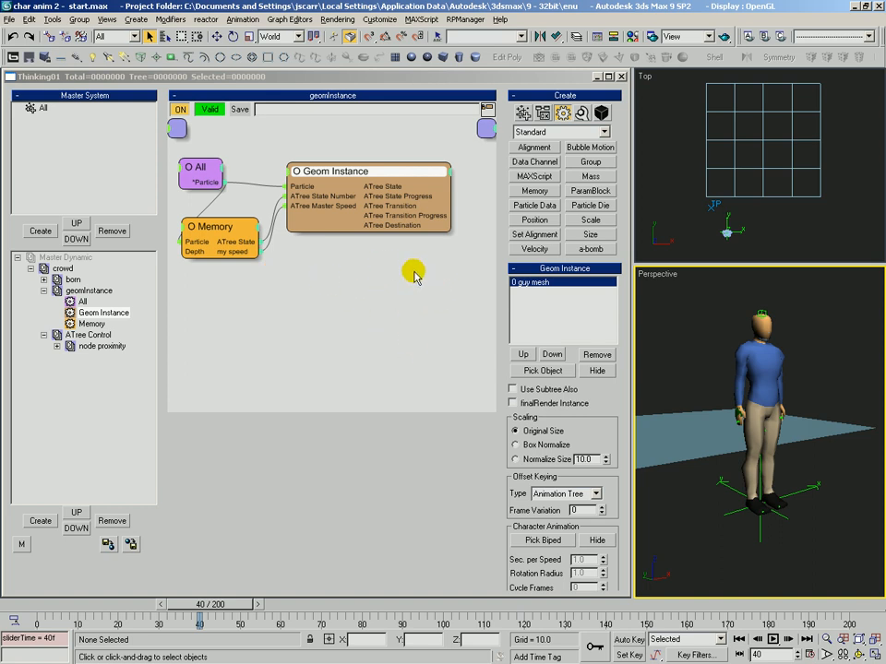
Examine the start and end frames of the standing, sitting and transition ranges in the Geom Instance animation tree
left_click_drag(614, 427, 653, 295)
scroll(617, 370, "down", 5)
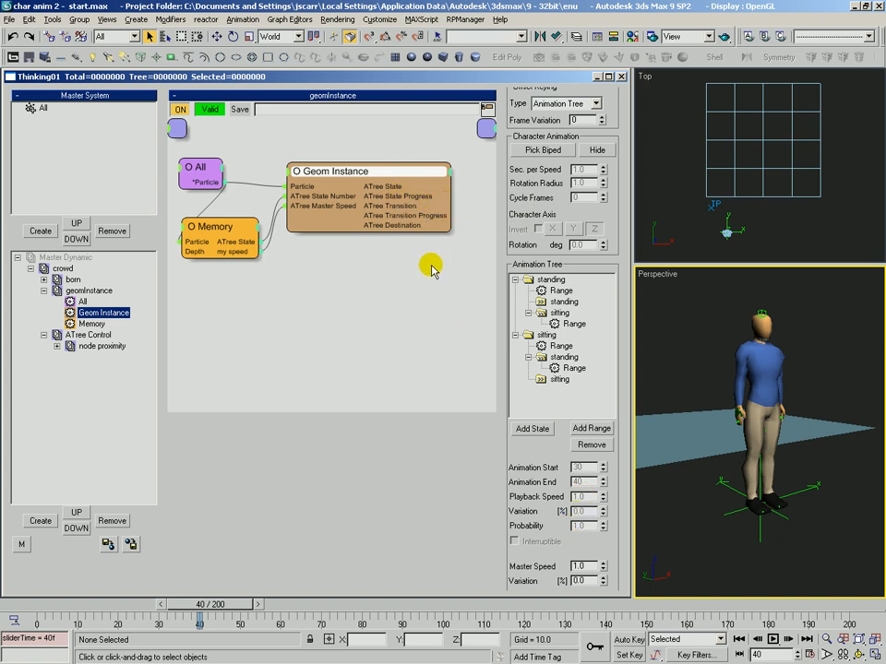
left_click(555, 291)
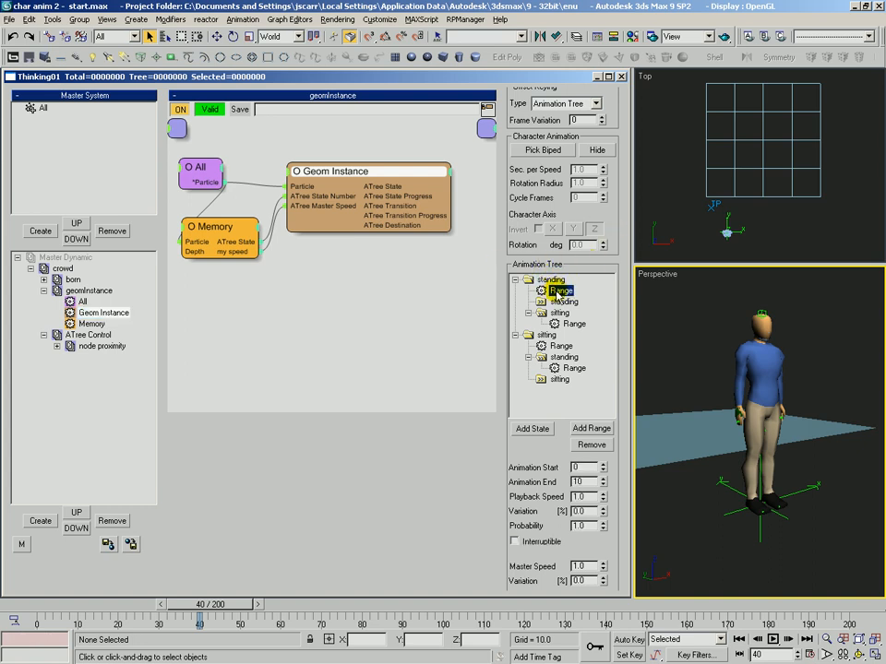
left_click_drag(582, 469, 556, 478)
left_click(583, 482)
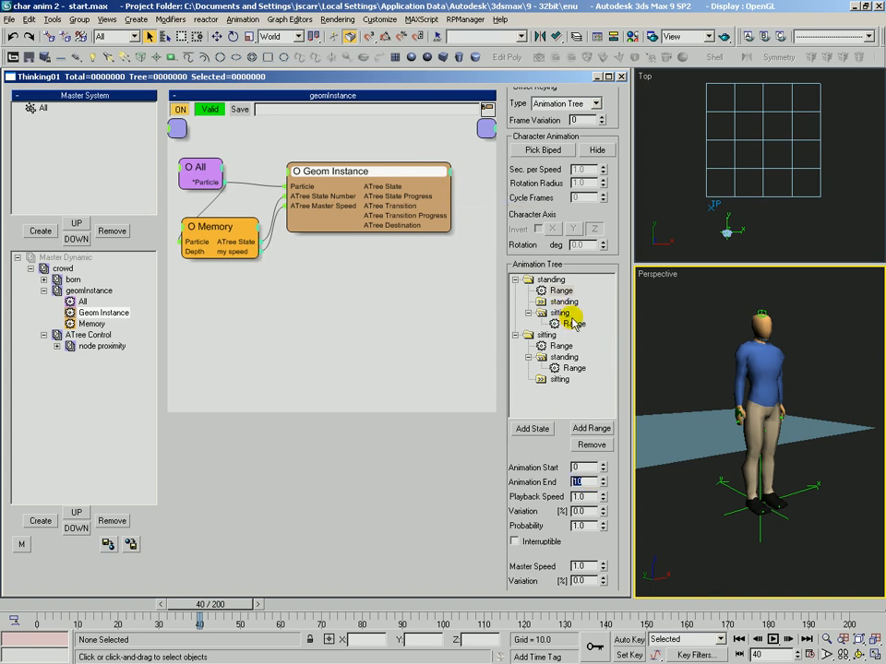
left_click_drag(581, 467, 564, 469)
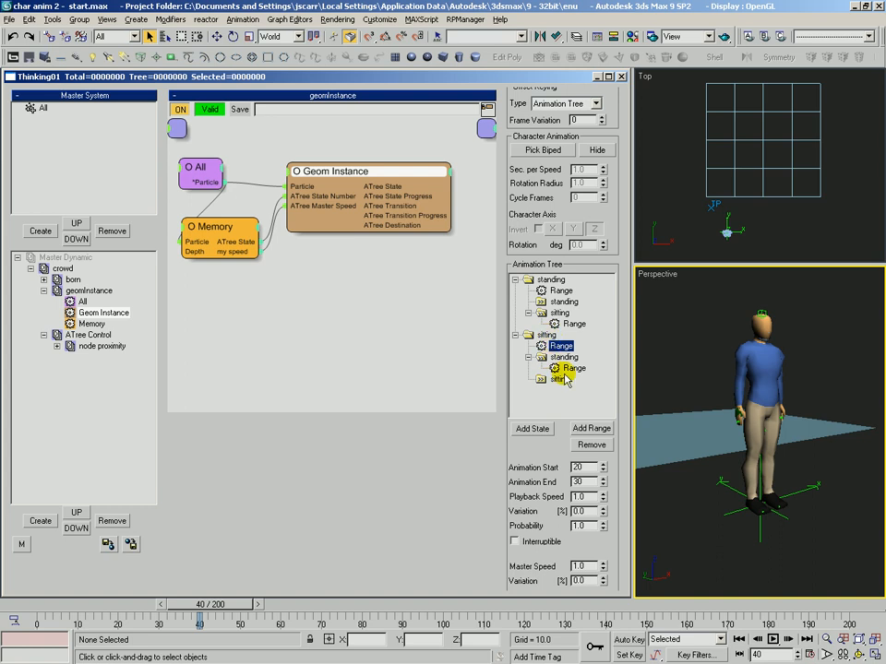
left_click(583, 483)
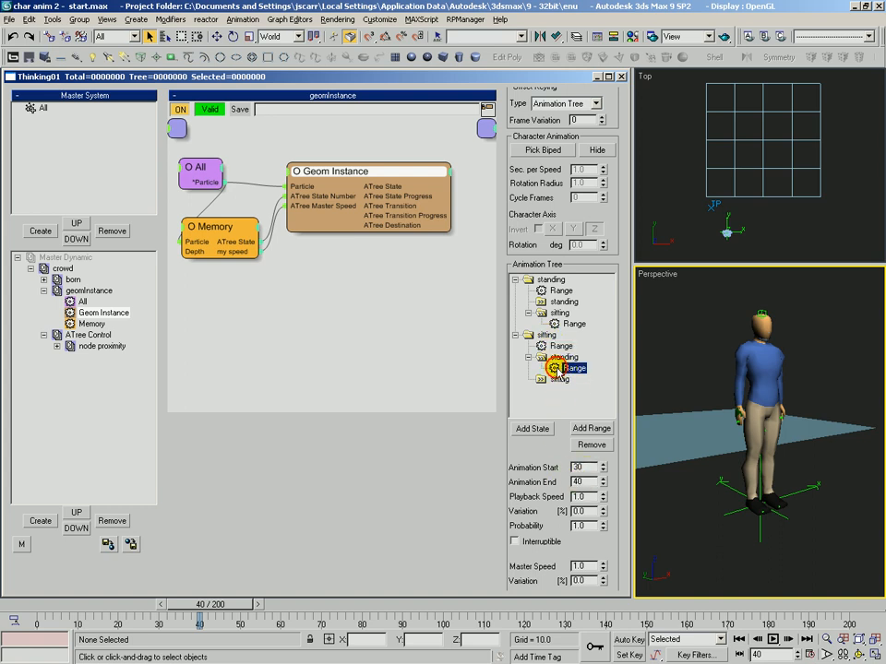
left_click_drag(583, 467, 559, 483)
left_click(447, 377)
left_click(346, 174)
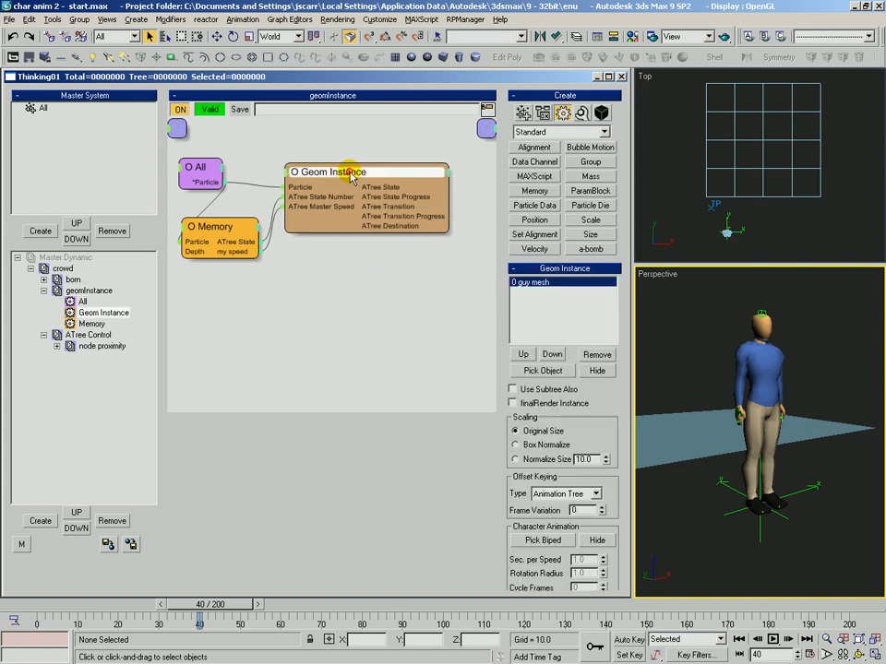
Disable the node proximity set under ATree Control and return the timeline to frame 0
left_click(88, 346)
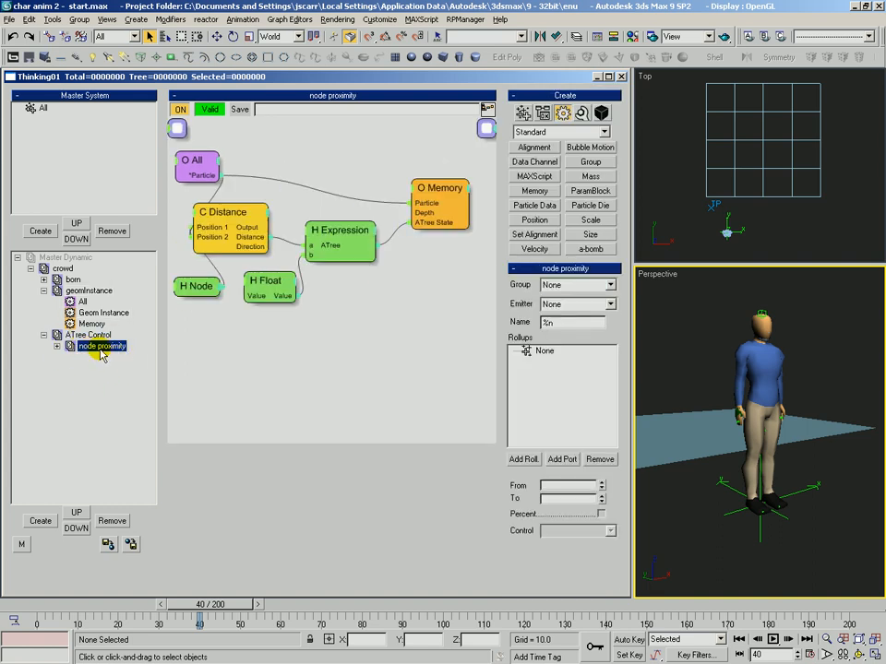
double_click(101, 350)
left_click_drag(53, 605, 10, 603)
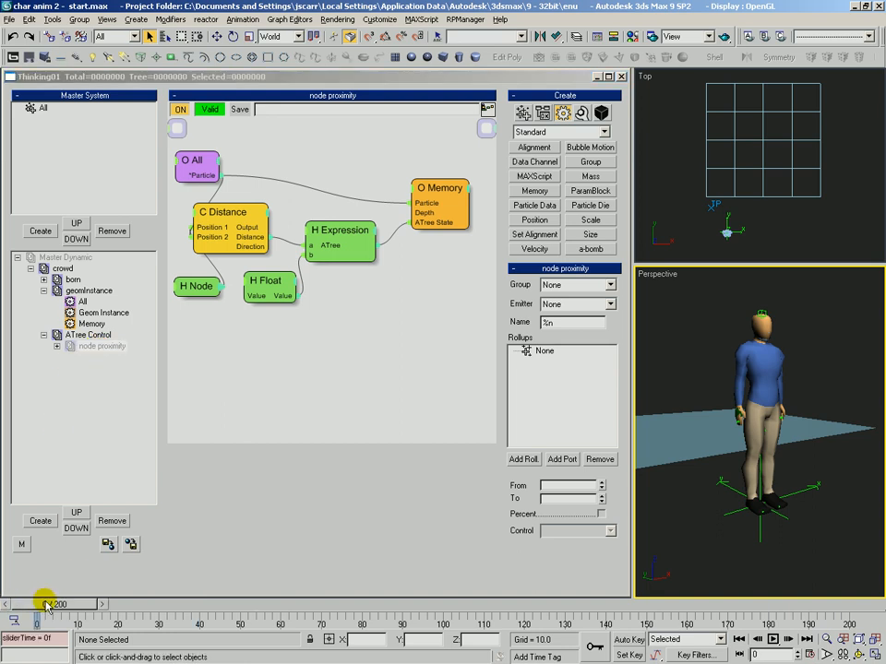
Enable the Master Dynamic set and refresh frame 0 to generate the crowd on the plane
left_click(751, 396)
middle_click_drag(706, 364, 735, 416)
middle_click_drag(735, 415, 740, 363, "alt")
left_click(723, 427)
middle_click_drag(740, 363, 749, 387, "alt")
middle_click_drag(749, 387, 754, 404, "ctrl+alt")
left_click(66, 258)
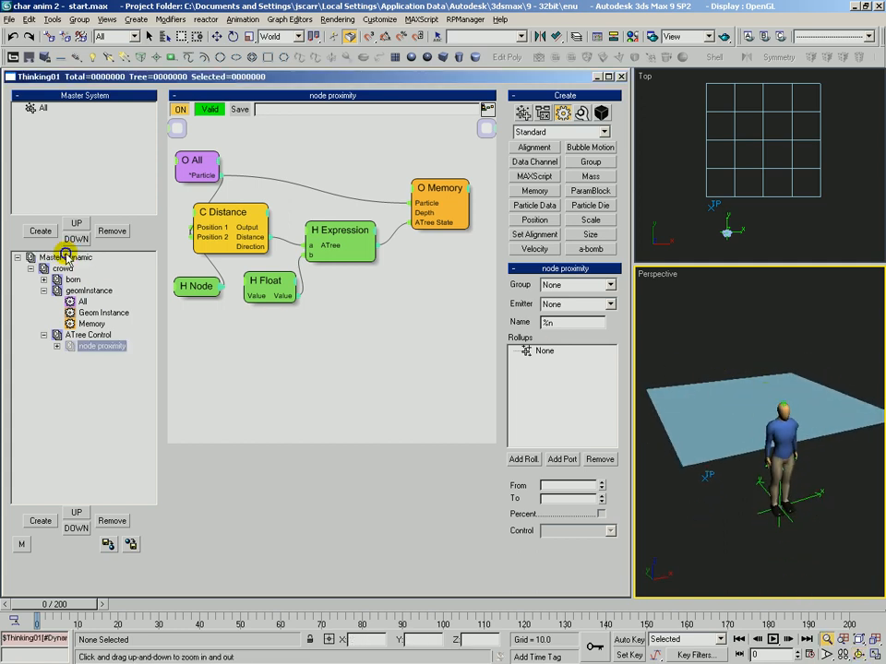
left_click(64, 605)
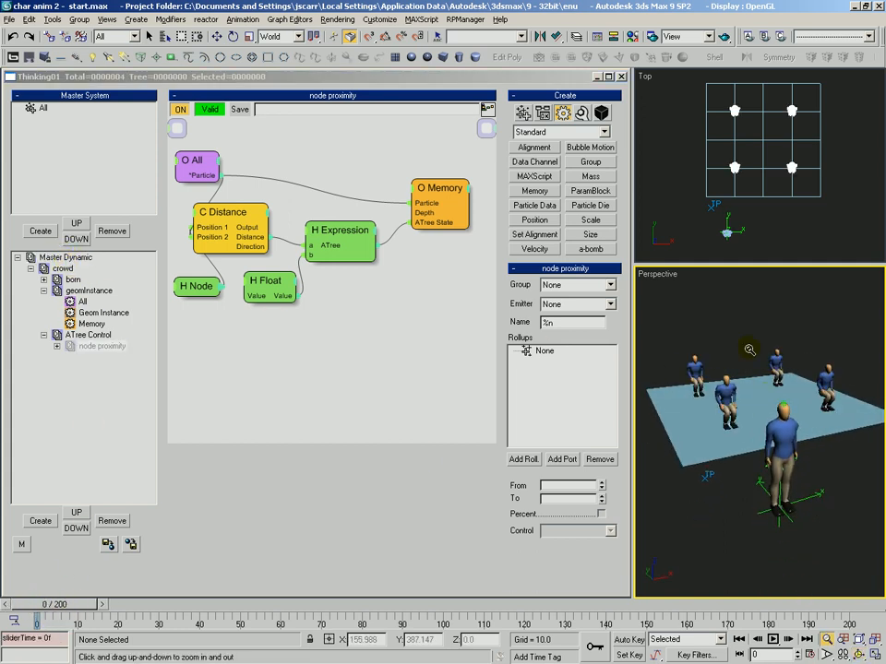
middle_click_drag(687, 389, 758, 375, "ctrl+alt")
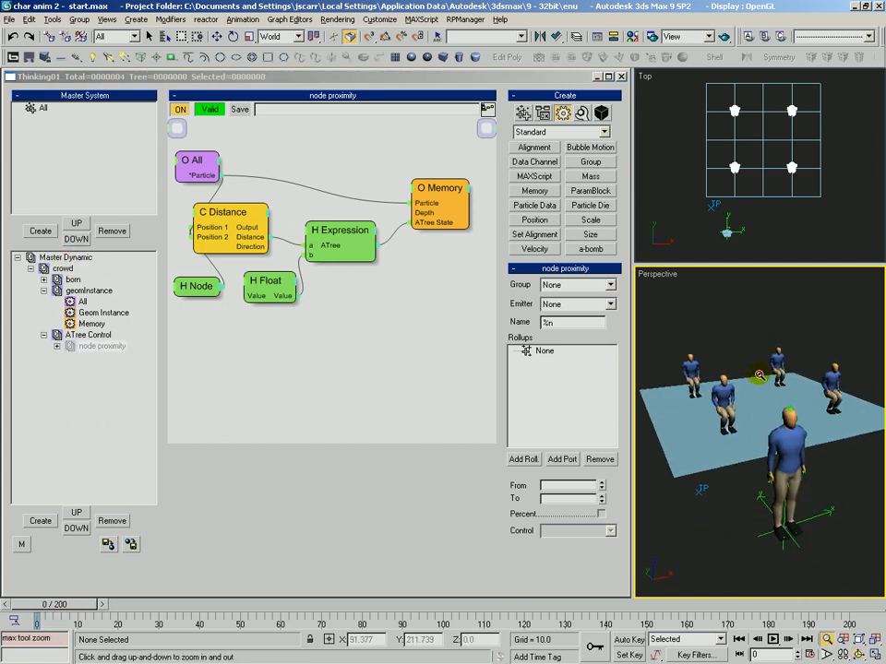
Examine the born set's Integer and Memory operators and the ATree outputs of the Geom Instance operator
left_click(72, 279)
left_click_drag(294, 225, 287, 224)
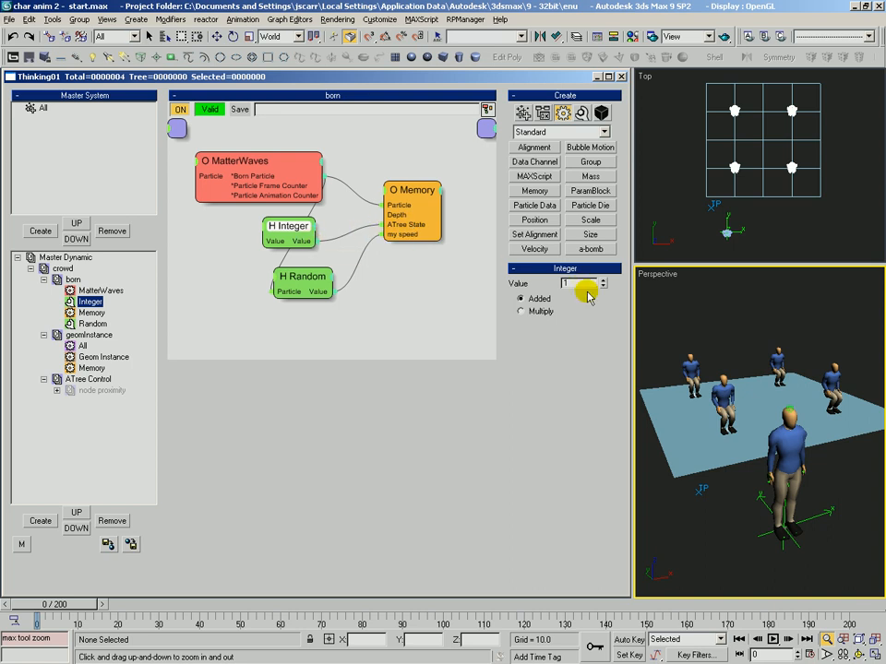
left_click_drag(405, 222, 408, 220)
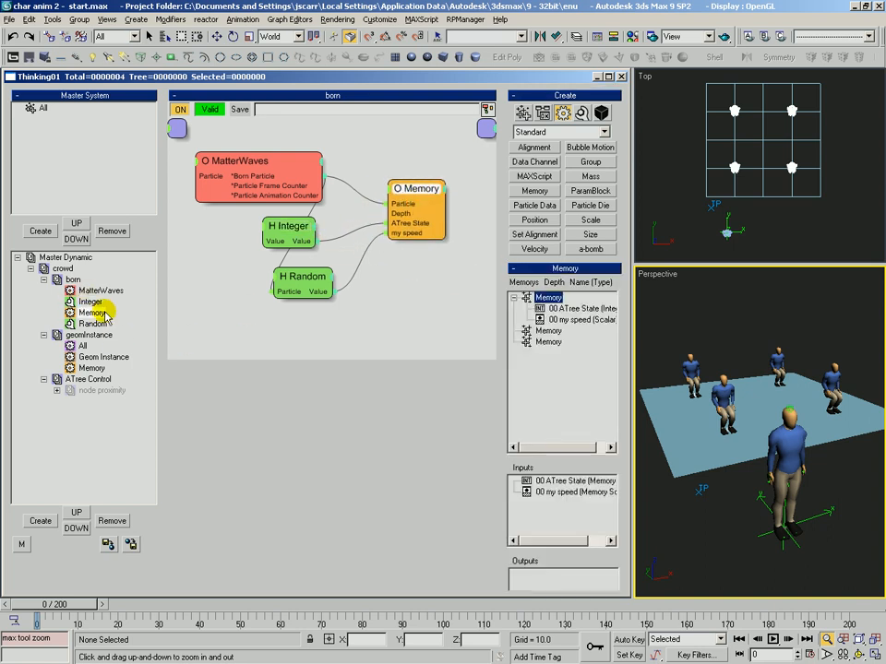
left_click(88, 335)
left_click(103, 357)
left_click_drag(368, 171, 370, 168)
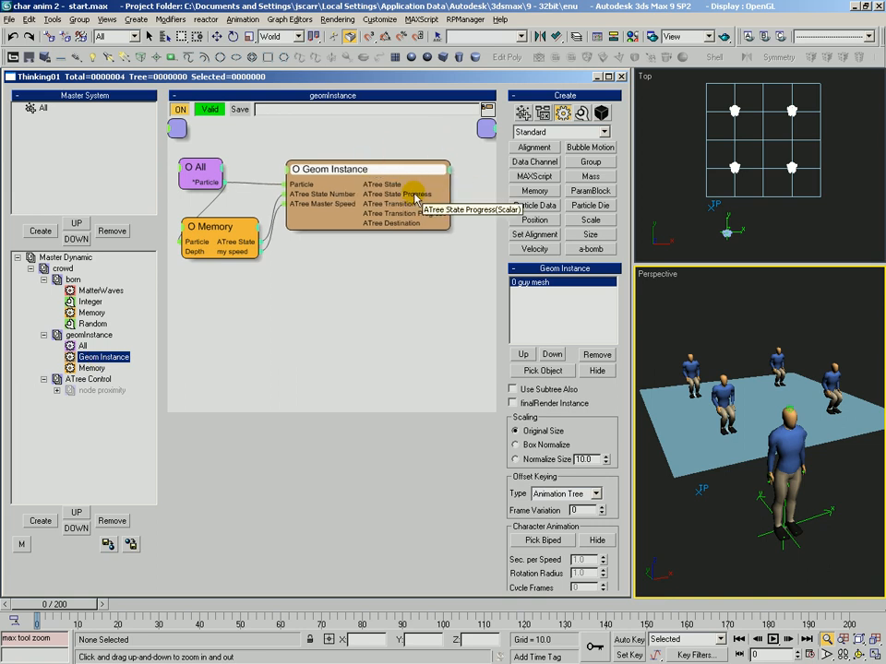
left_click_drag(375, 196, 388, 196)
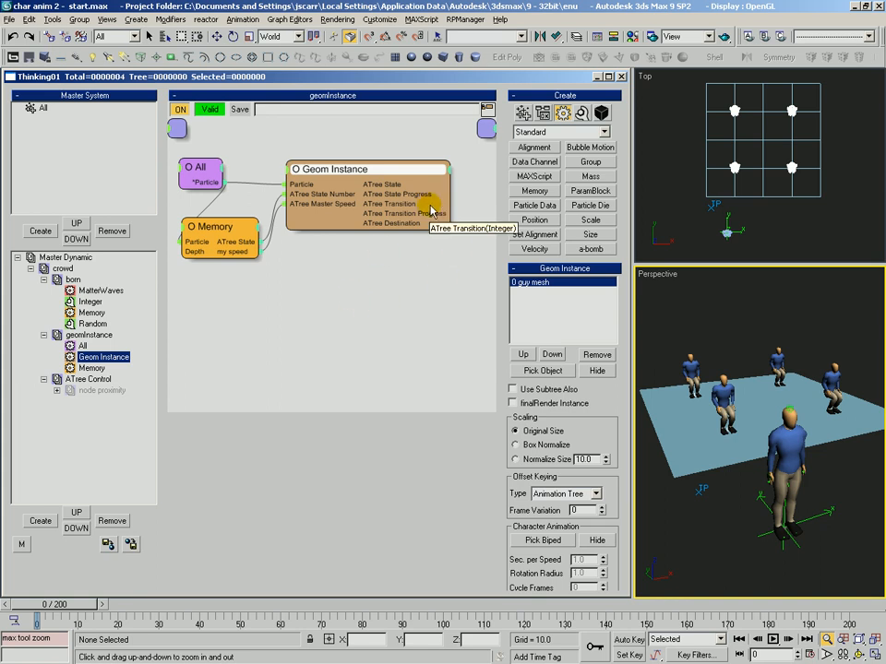
Add a Threshold condition to the geomInstance set and feed it Geom Instance's ATree State Progress
left_click(542, 111)
left_click(573, 192)
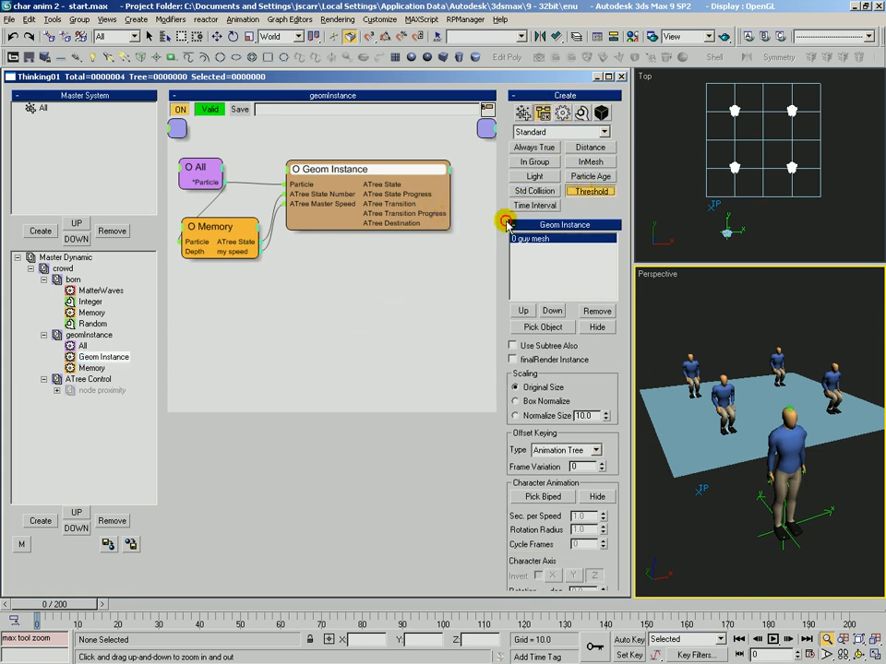
left_click(312, 287)
left_click_drag(312, 289, 397, 193)
left_click_drag(316, 278, 273, 280)
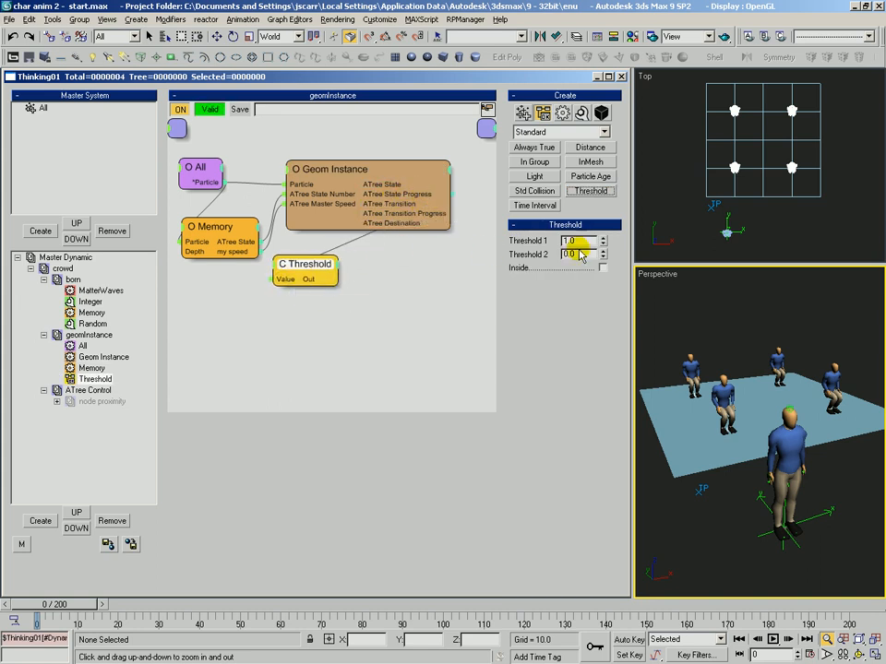
Set the Threshold condition's Threshold 1 to 0.9 and reposition the node below the existing Memory operator
left_click(603, 267)
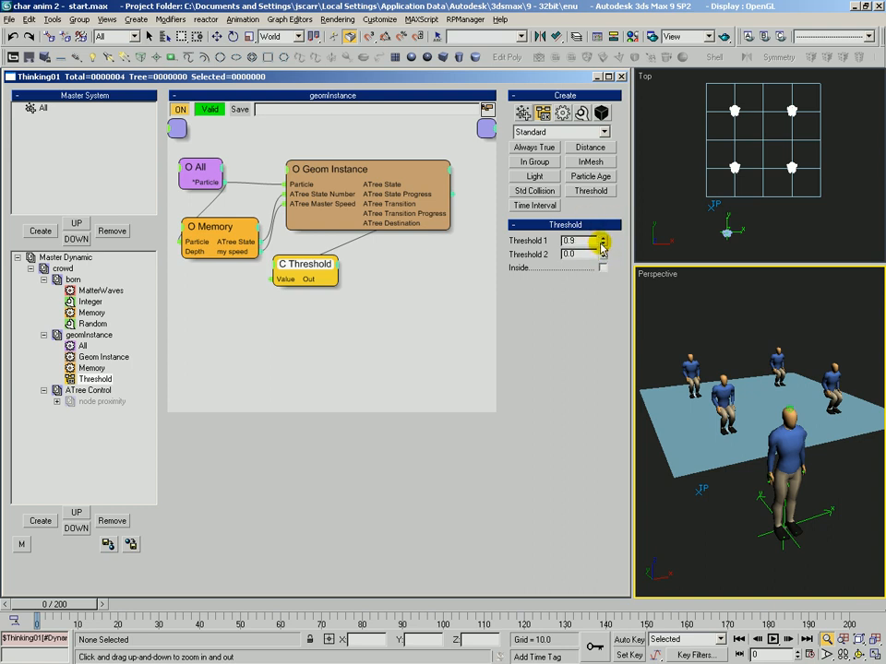
double_click(570, 240)
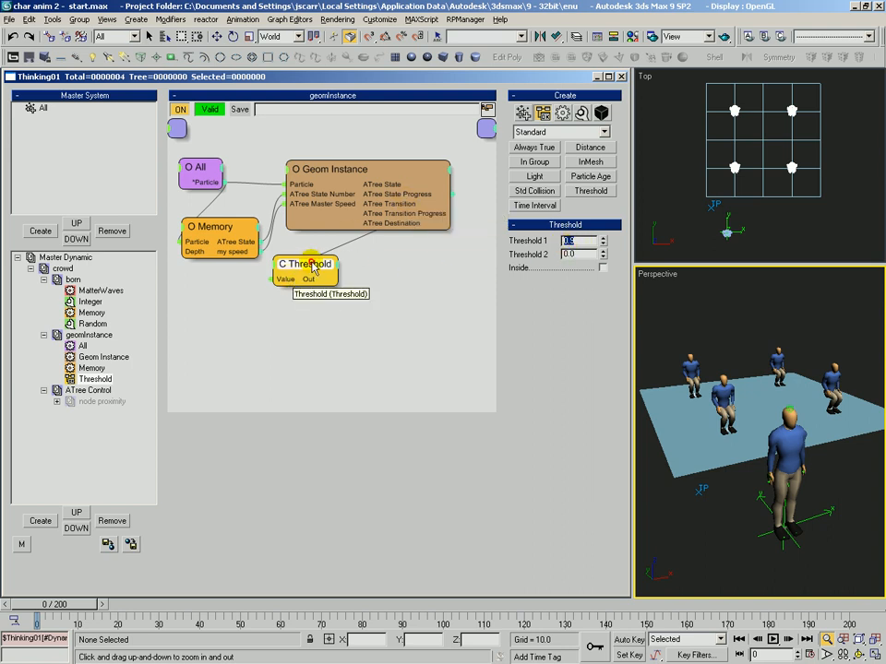
left_click_drag(310, 268, 318, 272)
double_click(569, 240)
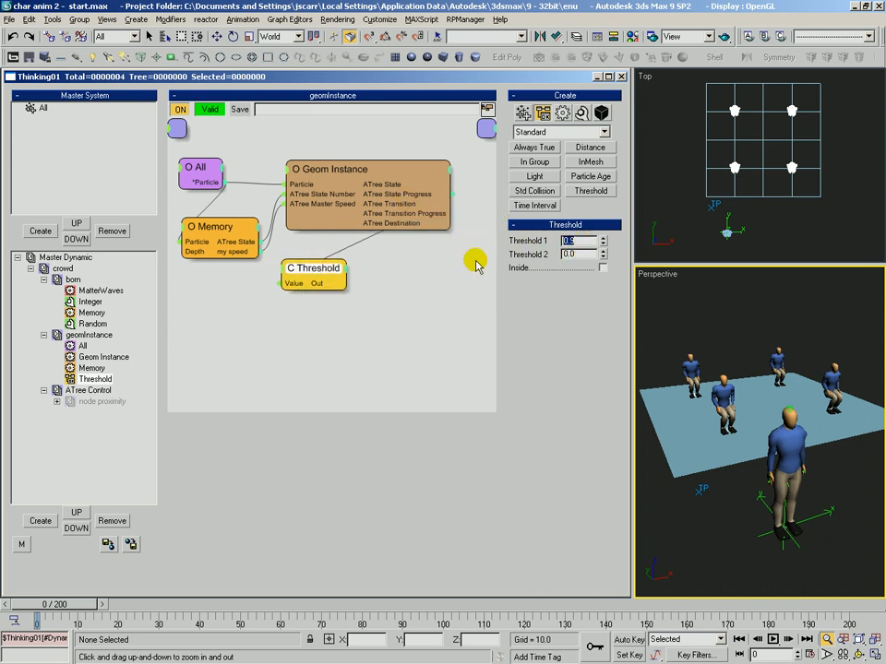
left_click_drag(317, 277, 254, 297)
Add a second Memory operator to the geomInstance set and connect All's Particle output to its Particle input
left_click(581, 113)
left_click(562, 113)
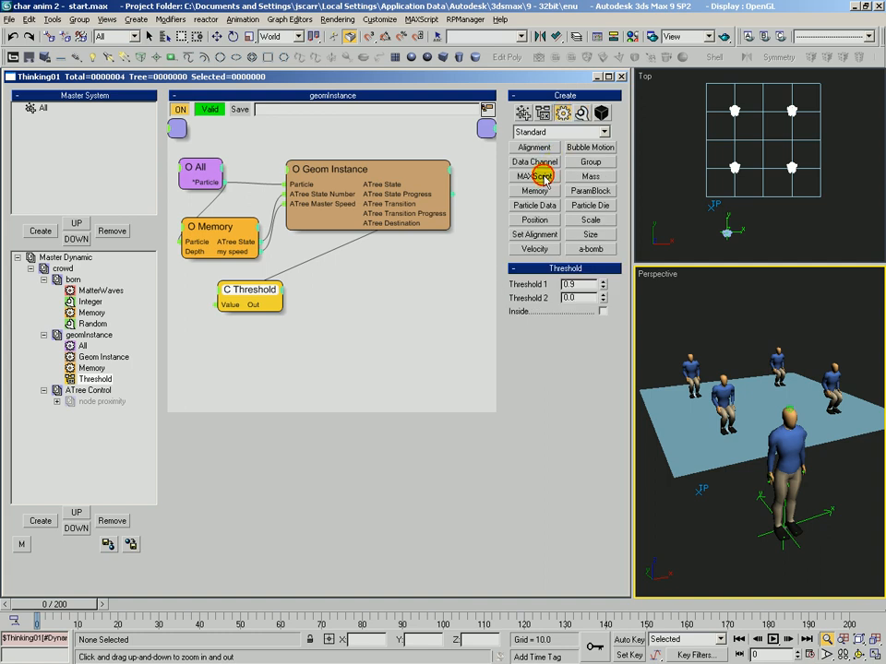
left_click(534, 190)
left_click(406, 293)
left_click(400, 279)
left_click(394, 284)
left_click_drag(423, 283, 216, 183)
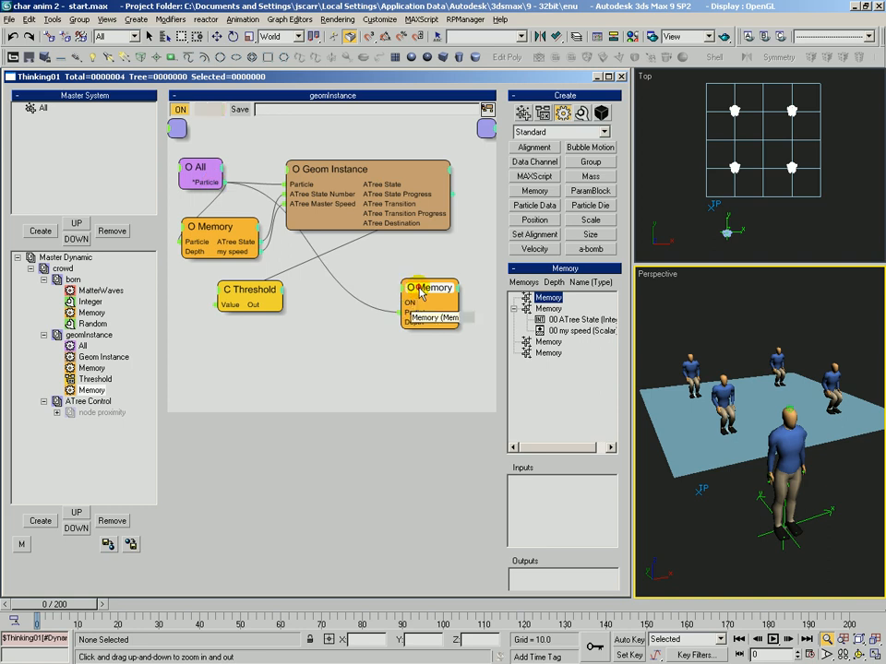
Connect the Threshold's output to the new Memory operator's ON input and add ATree State as a Memory input
left_click_drag(417, 290, 414, 274)
left_click_drag(259, 305, 415, 287)
left_click_drag(425, 274, 427, 289)
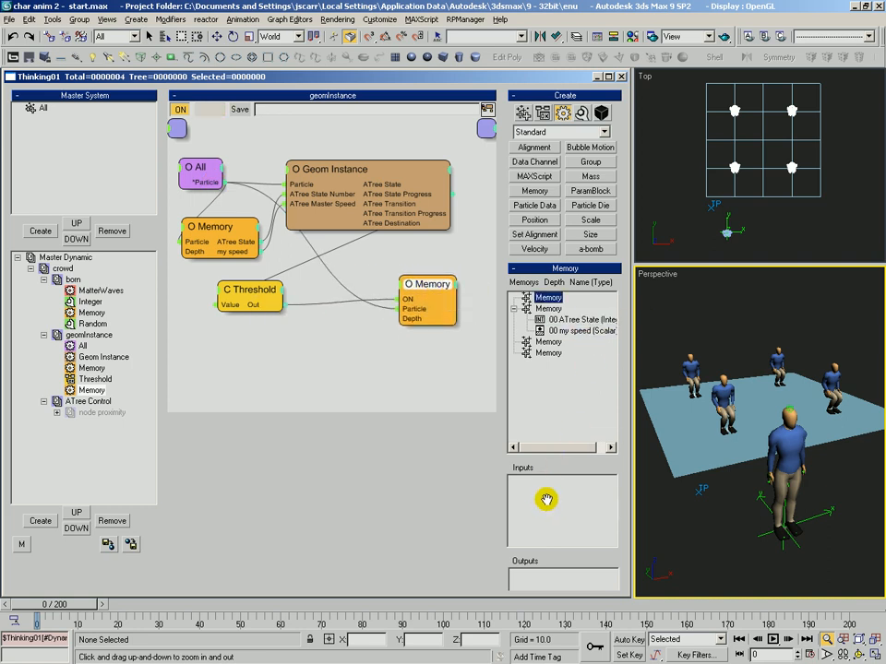
left_click_drag(545, 502, 545, 502)
Make room between the Threshold and the new Memory operator and add an Expression helper there
left_click_drag(242, 291, 224, 296)
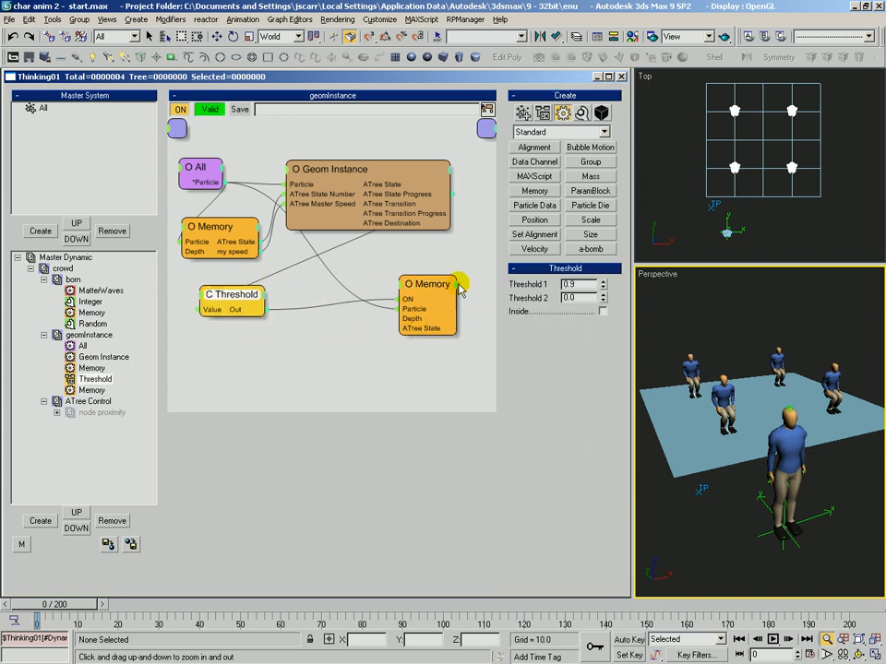
left_click_drag(452, 289, 464, 292)
left_click(581, 112)
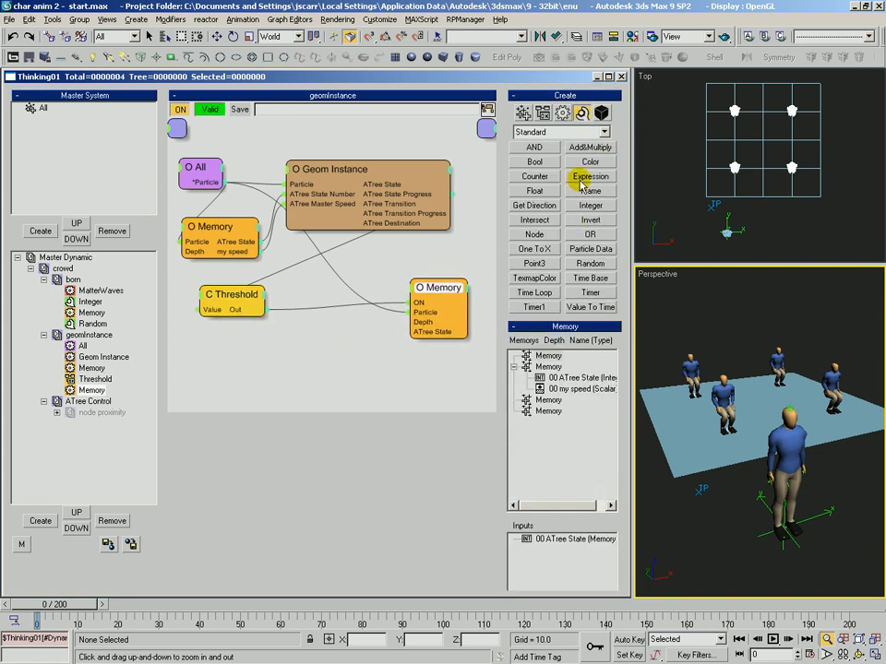
left_click(295, 328)
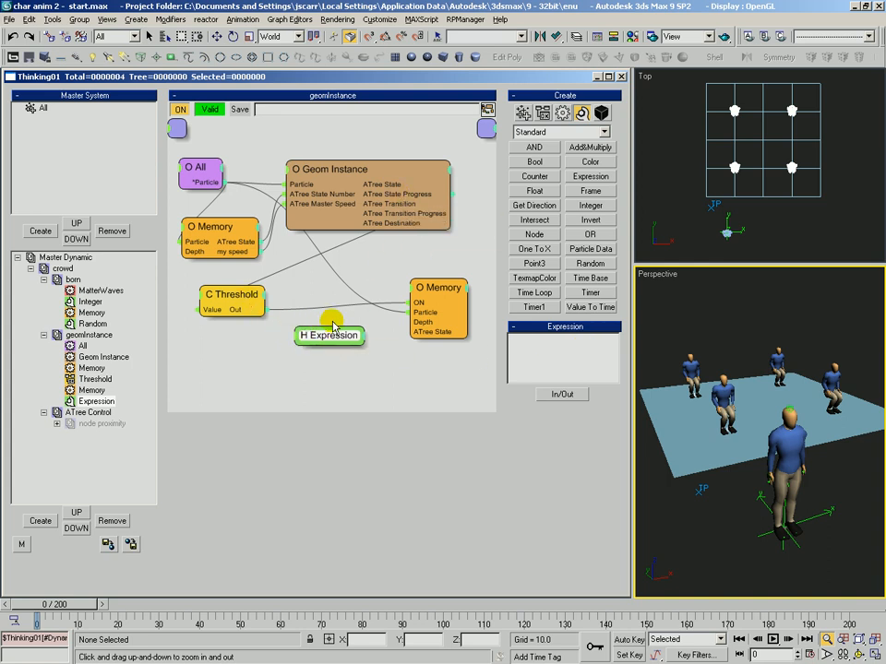
left_click_drag(322, 340, 322, 335)
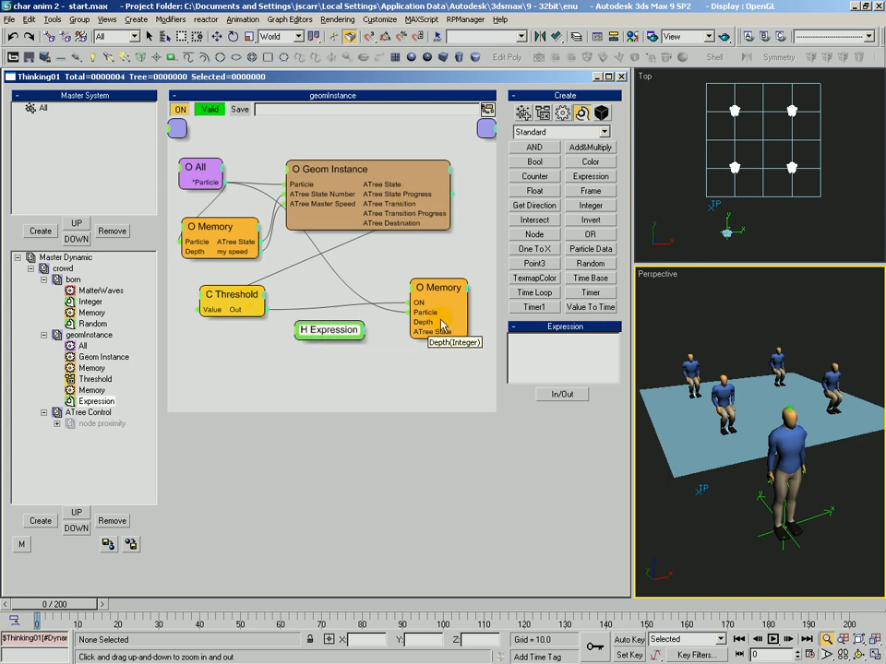
Give the Expression helper an input named atree and a scalar output named new atree
left_click(562, 394)
mouse_move(565, 403)
left_click(620, 402)
type("atree")
key("Return")
left_click(561, 393)
mouse_move(558, 436)
left_click(620, 436)
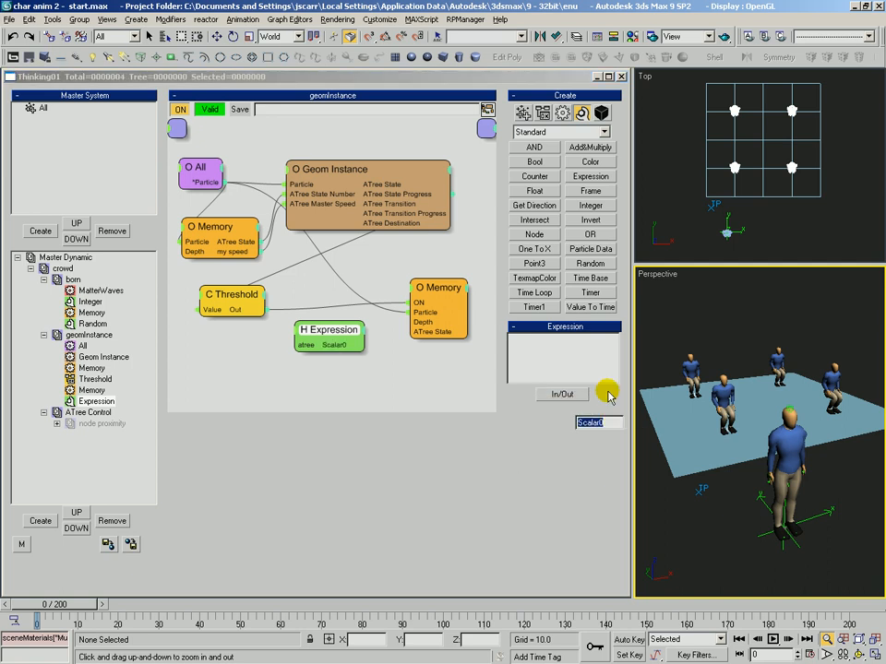
type("new atree")
key("Return")
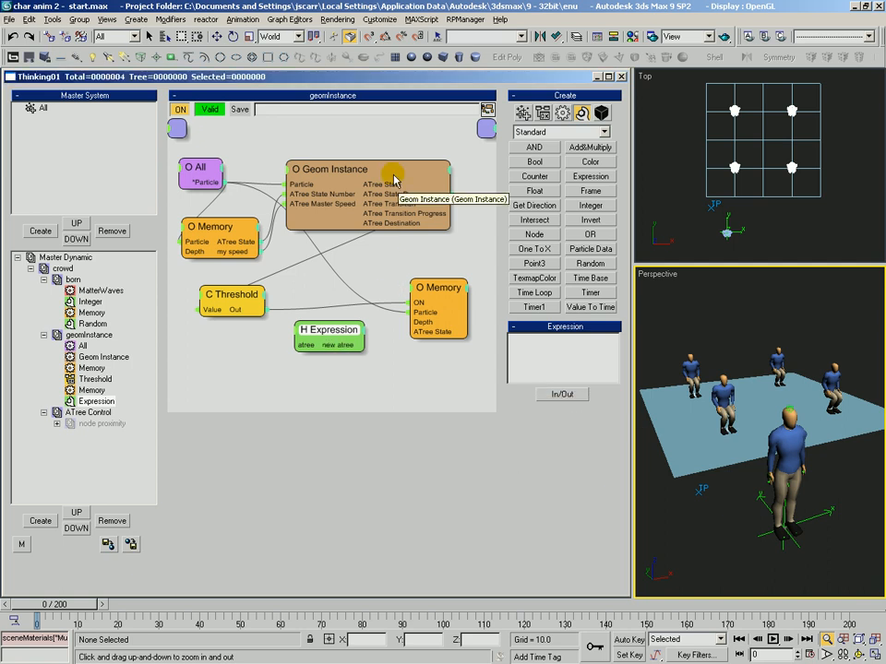
Connect Geom Instance's ATree State to the Expression's atree input, and new atree to the new Memory operator's ATree State
left_click_drag(386, 189, 420, 334)
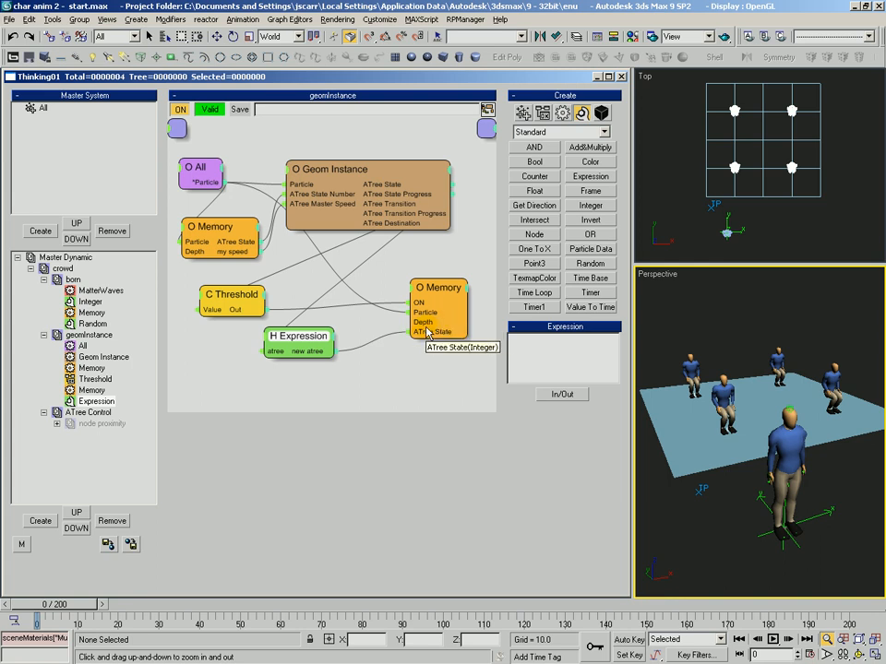
left_click_drag(434, 287, 431, 289)
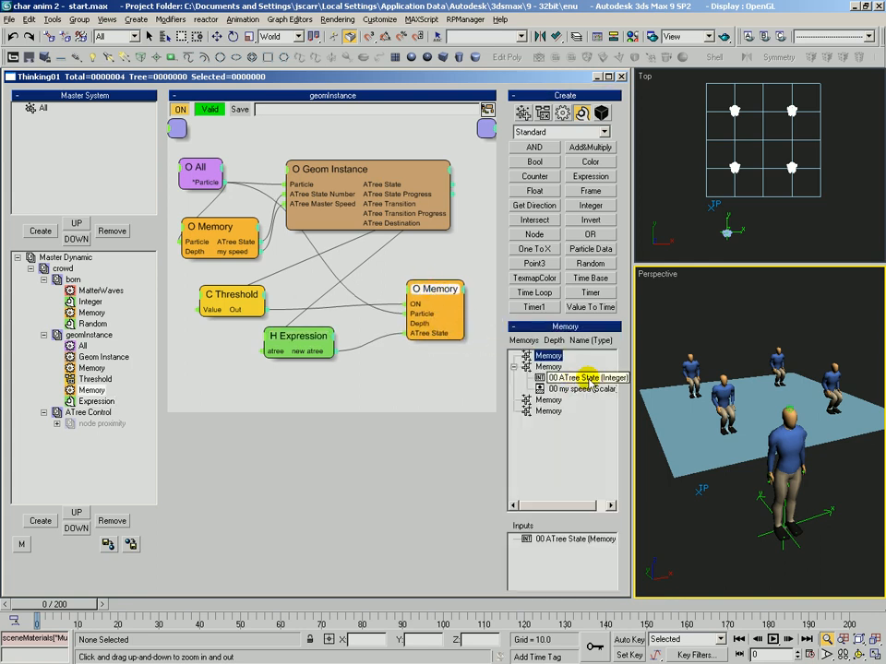
left_click(306, 338)
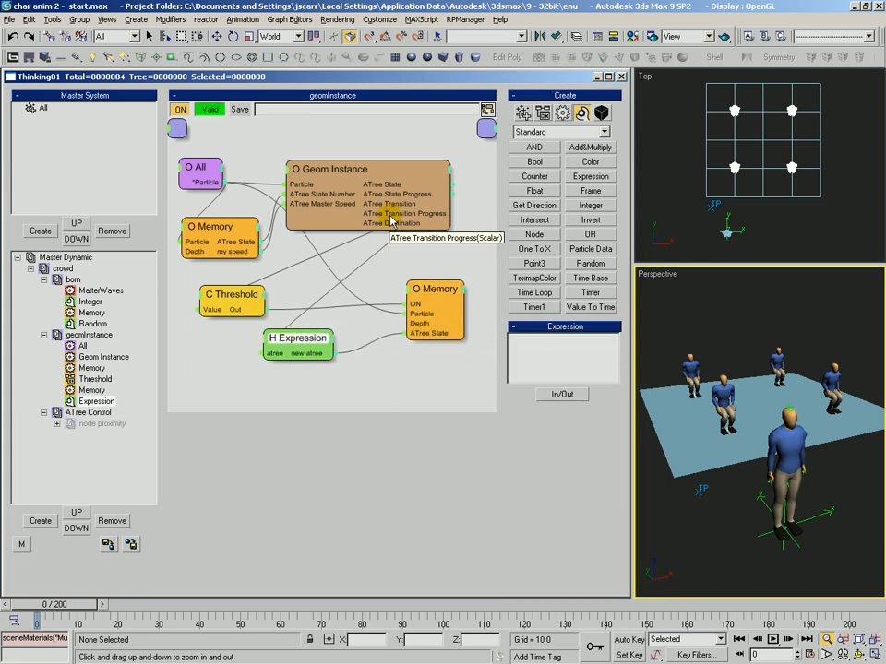
left_click_drag(231, 297, 229, 295)
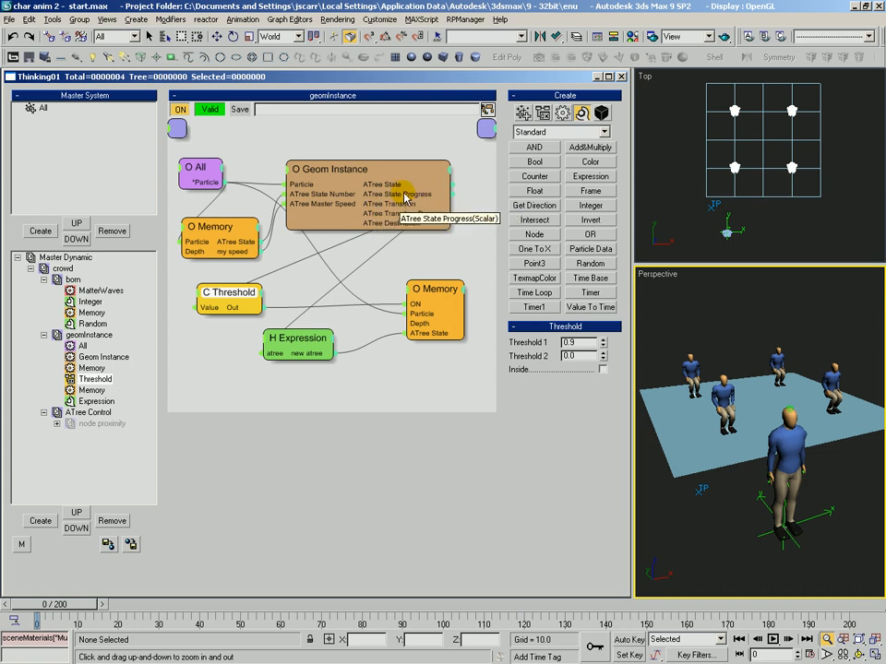
Set the Expression helper's formula to if(atree=1,0,1) and shift the helper and the new Memory operator slightly in the network
left_click_drag(227, 297, 225, 298)
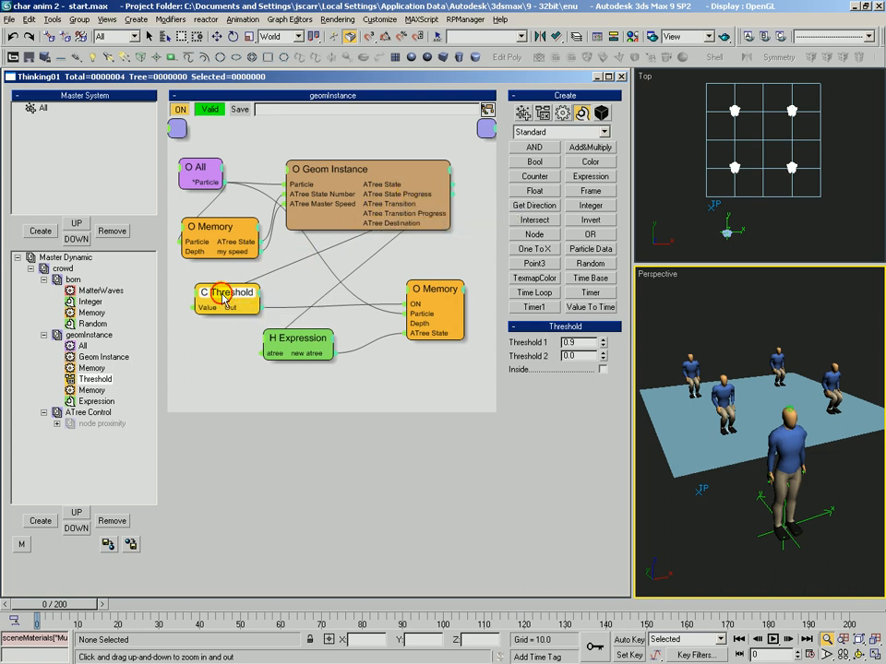
left_click_drag(569, 341, 547, 346)
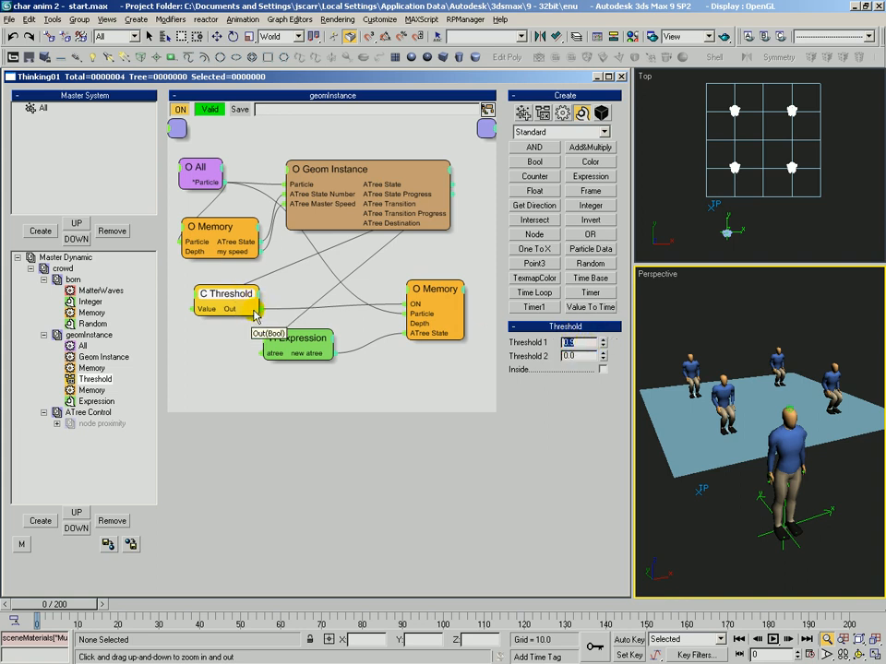
mouse_move(440, 295)
left_mouse_down()
mouse_move(435, 307)
mouse_move(434, 294)
left_mouse_up()
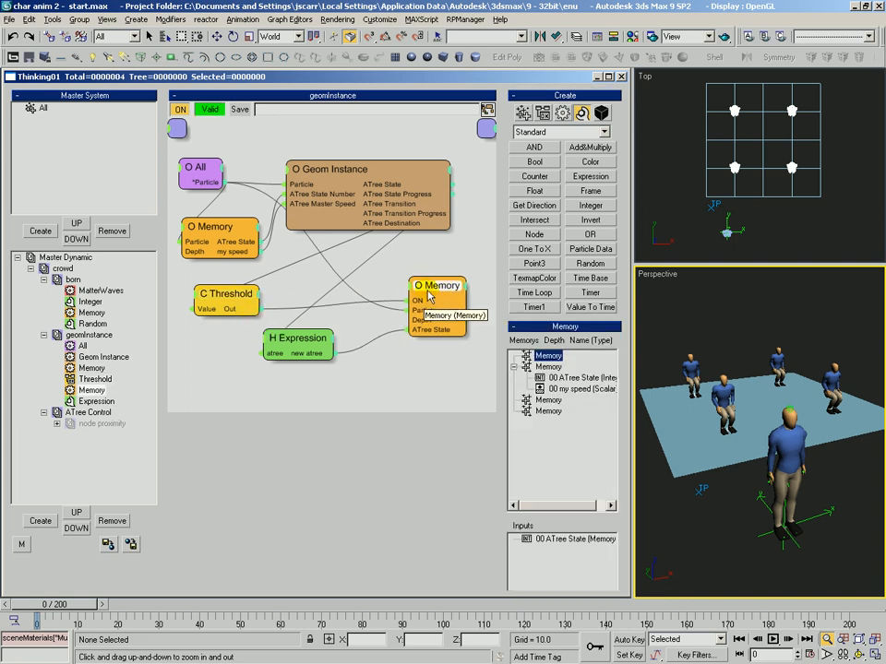
left_click(297, 340)
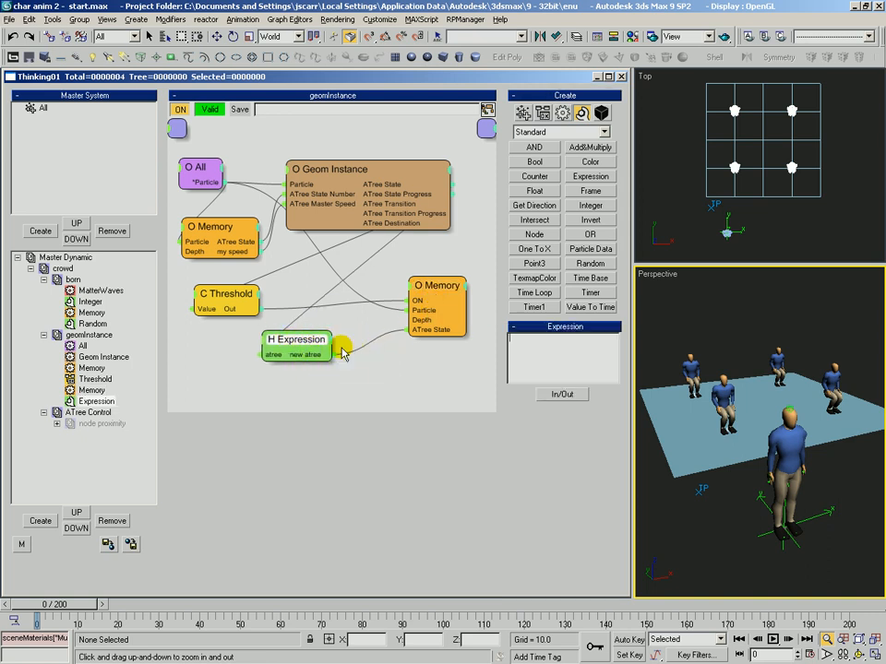
left_click(341, 348)
left_click_drag(299, 340, 301, 338)
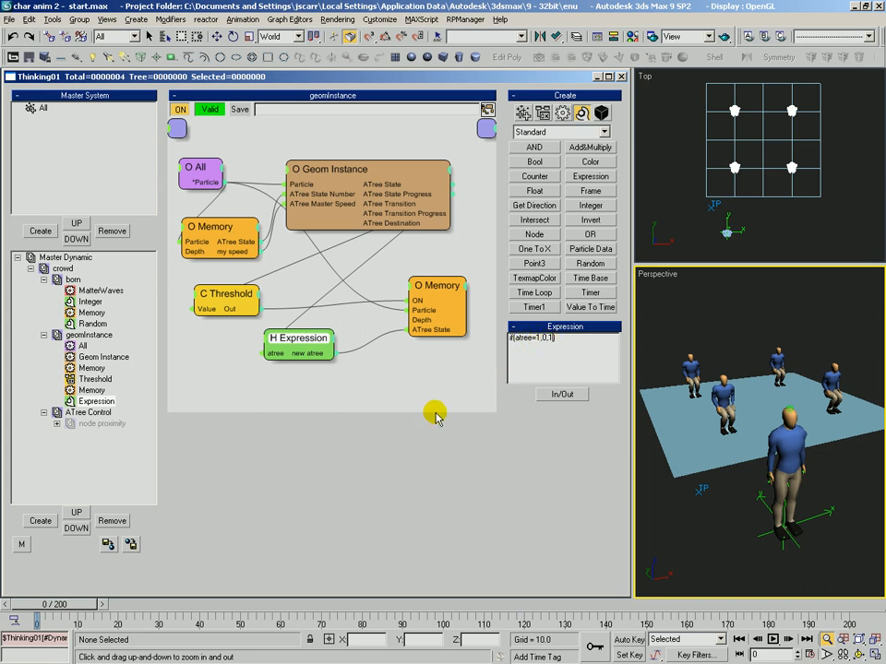
left_click_drag(277, 348, 291, 341)
left_click(438, 290)
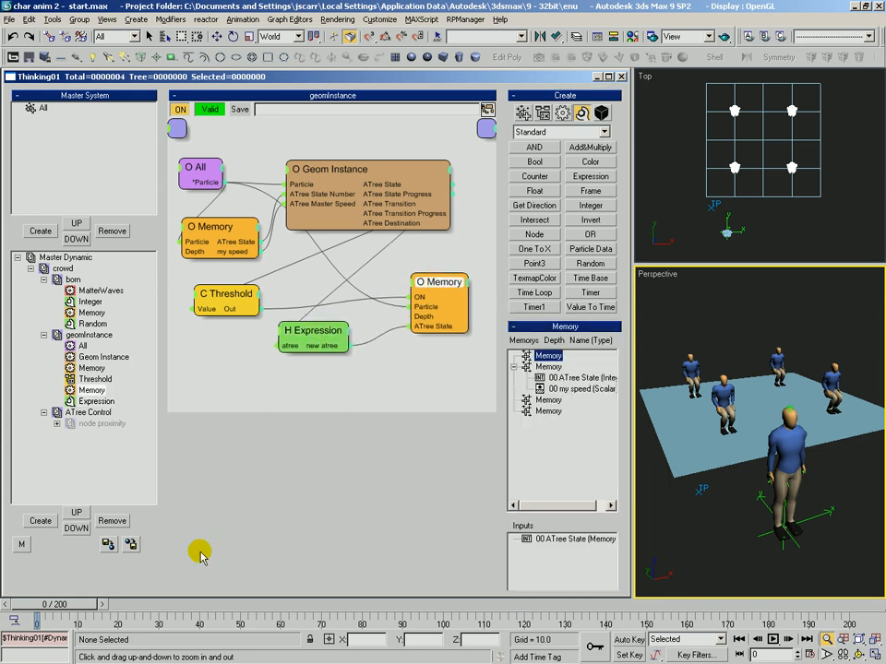
Enable debugging of Geom Instance's ATree State Progress output and open the Thinking Particles Debug Log above the editor
left_click(66, 603)
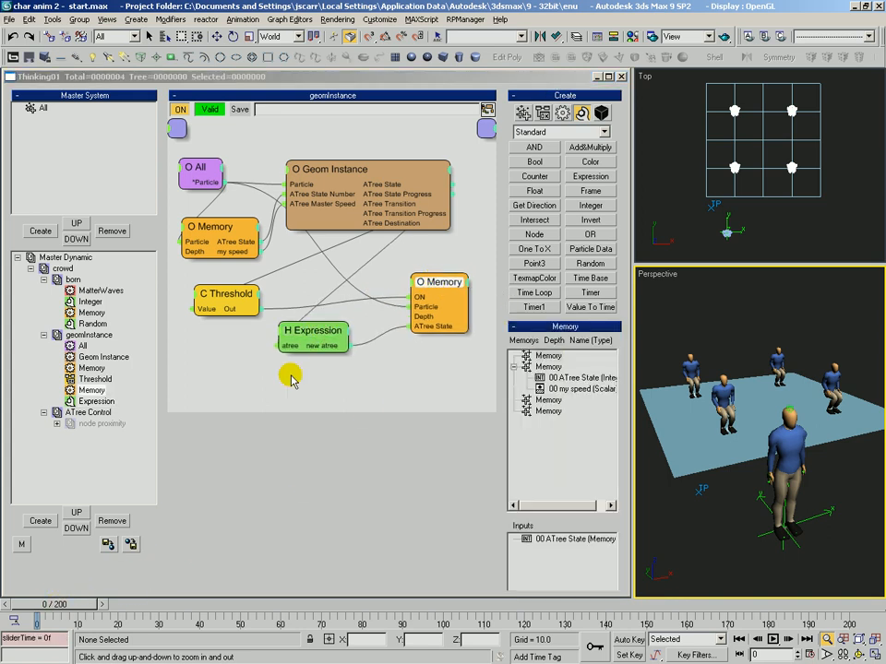
right_click(408, 200)
left_click(397, 212)
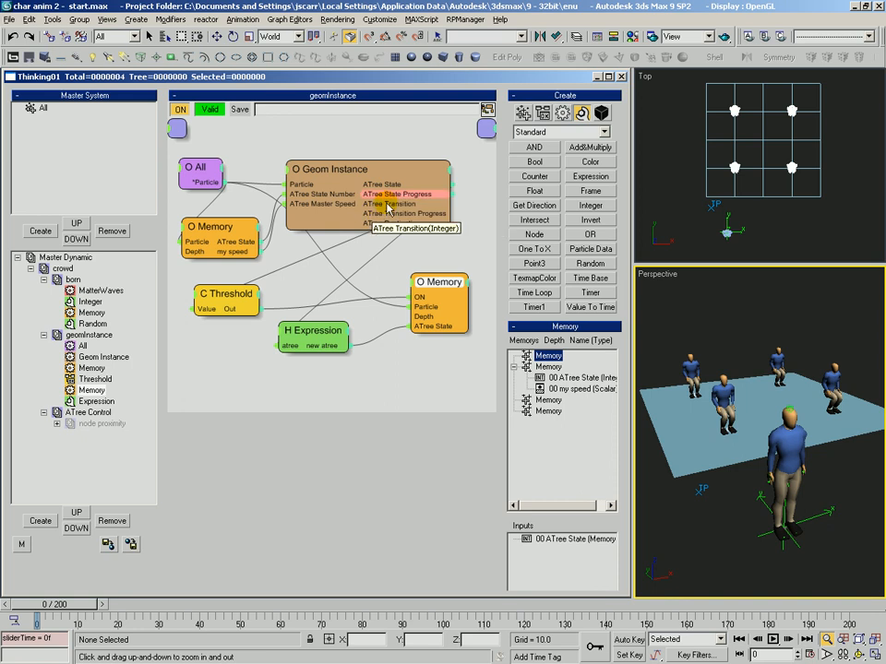
right_click(716, 300)
left_click(761, 315)
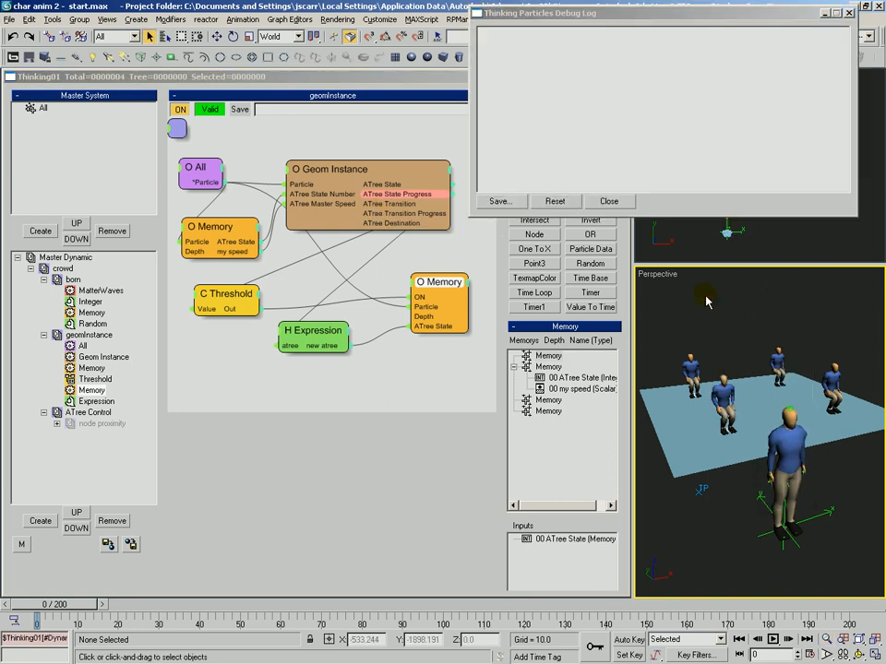
left_click_drag(639, 13, 633, 6)
Scrub from the start to about frame 27, comparing the logged ATree State Progress with the Random helper's speed settings in born
left_click_drag(79, 604, 89, 604)
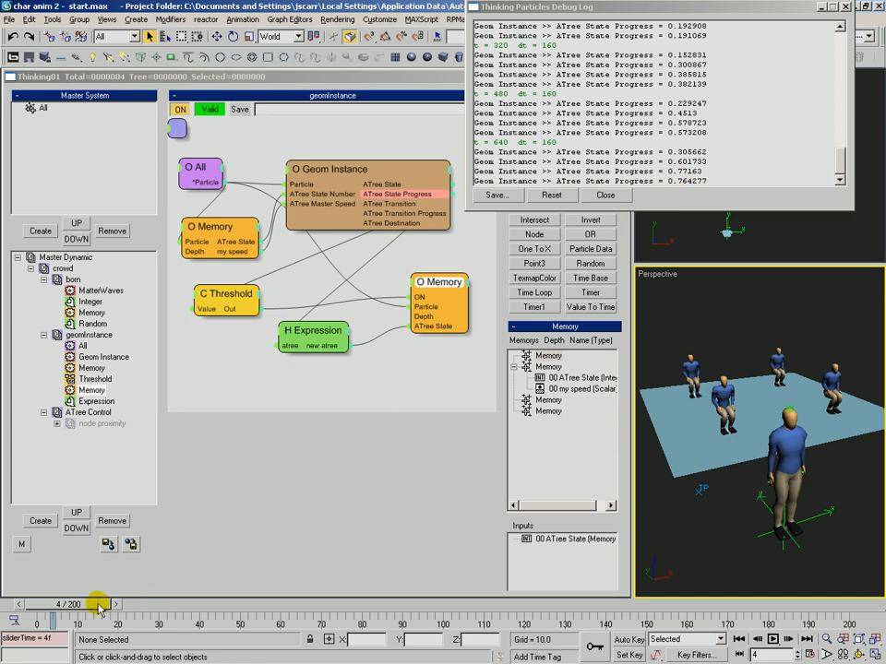
left_click(73, 280)
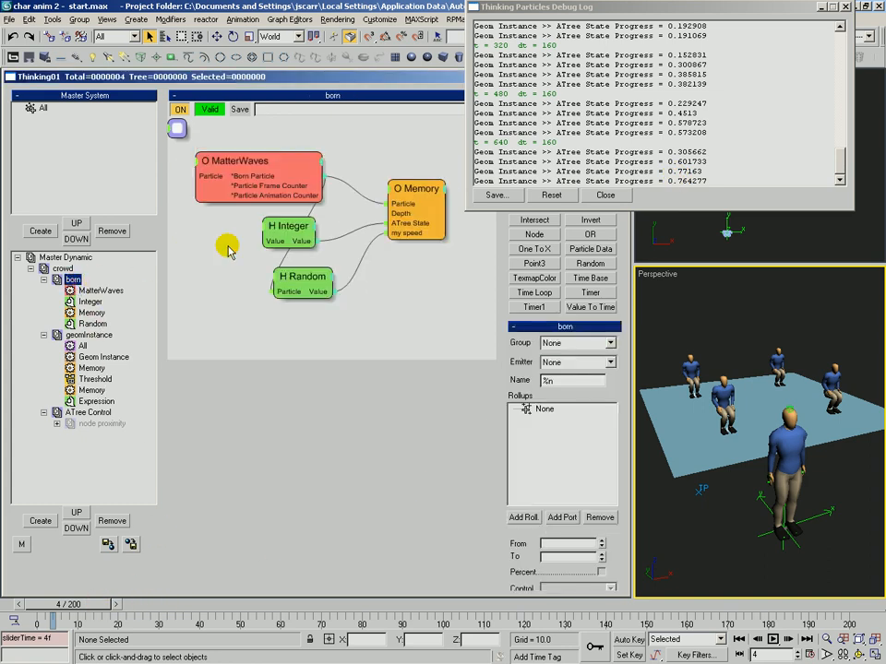
left_click(310, 278)
left_click_drag(330, 293, 412, 241)
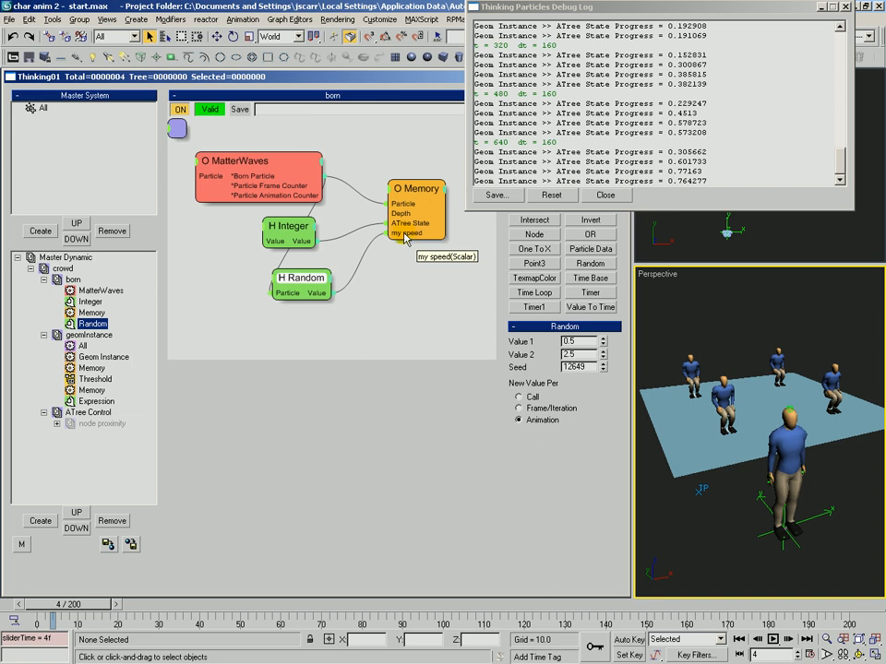
left_click(103, 357)
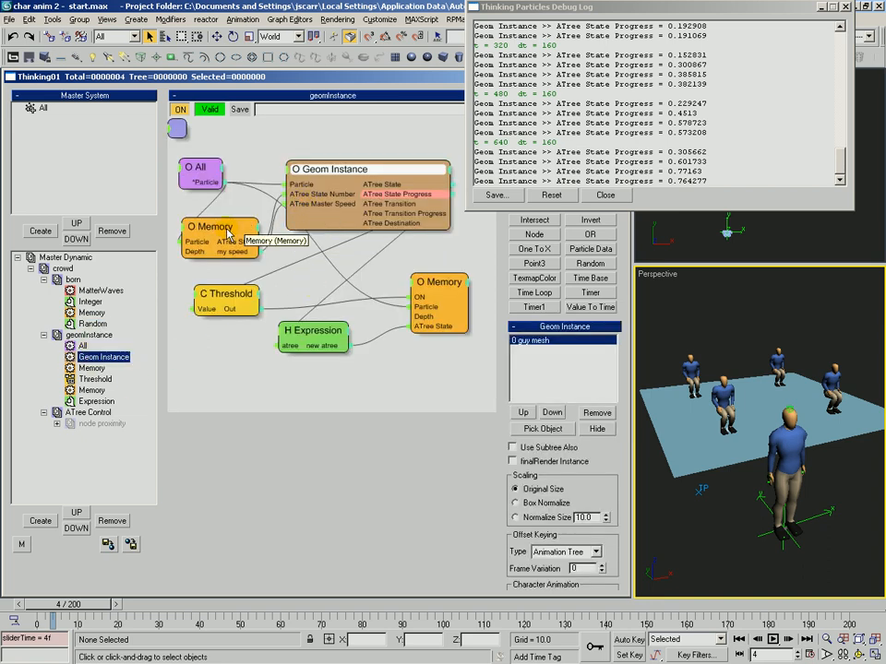
left_click_drag(224, 226, 224, 214)
left_click_drag(95, 609, 103, 607)
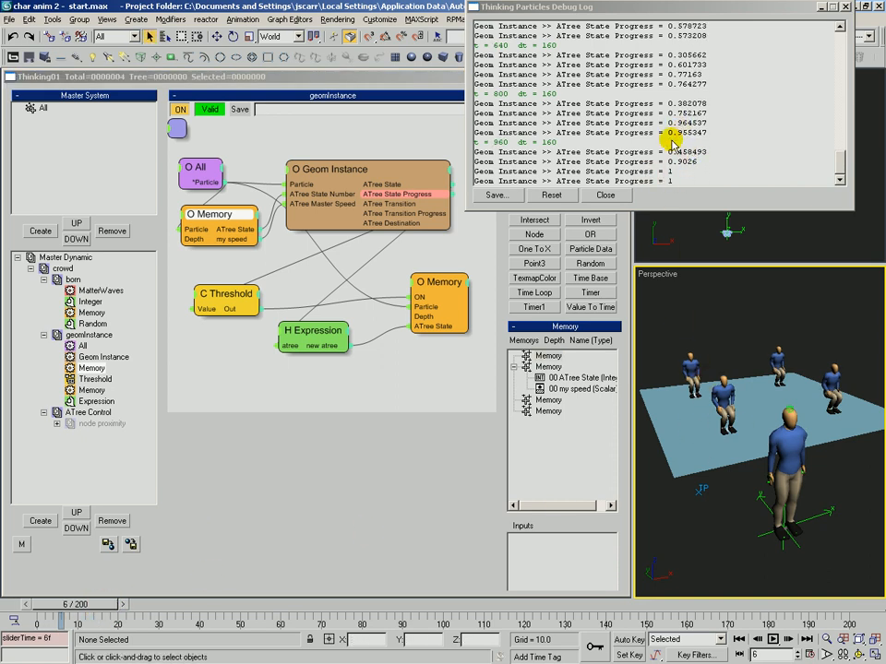
left_click_drag(99, 609, 178, 605)
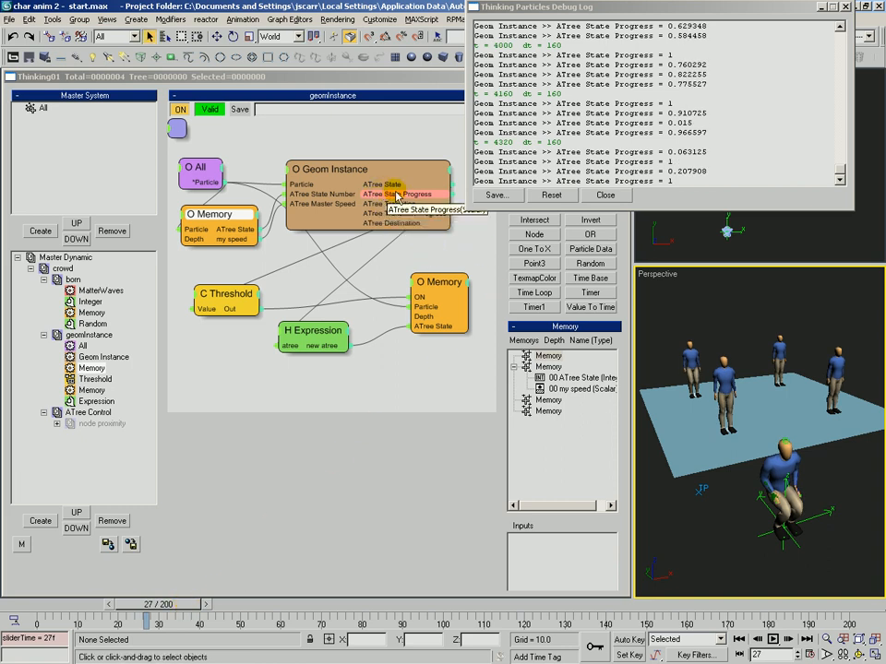
Examine the animation range of the standing state in Geom Instance's animation tree, to compare it with the Threshold setting
left_click(309, 337)
left_click_drag(233, 297, 228, 295)
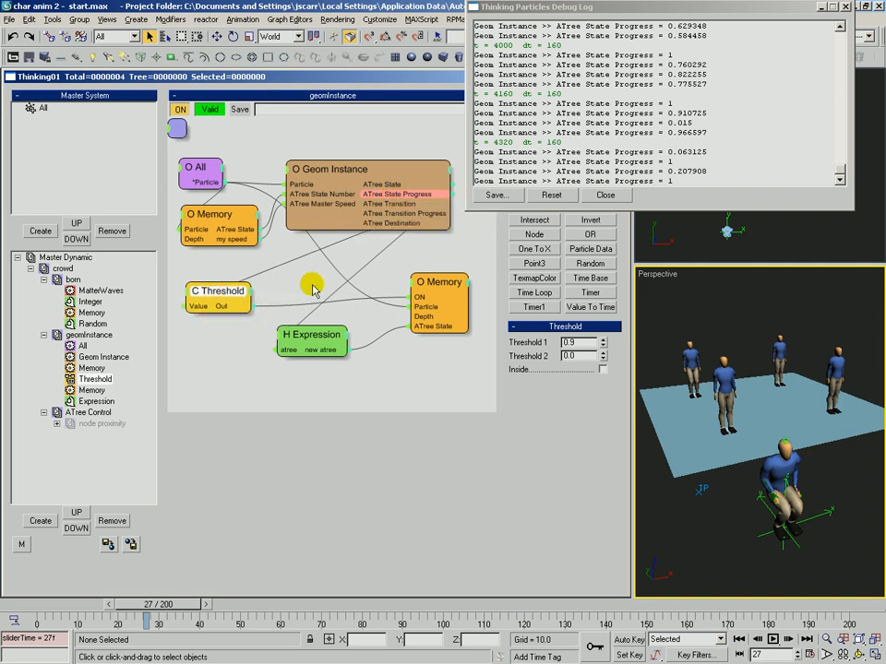
left_click(401, 200)
scroll(587, 387, "down", 8)
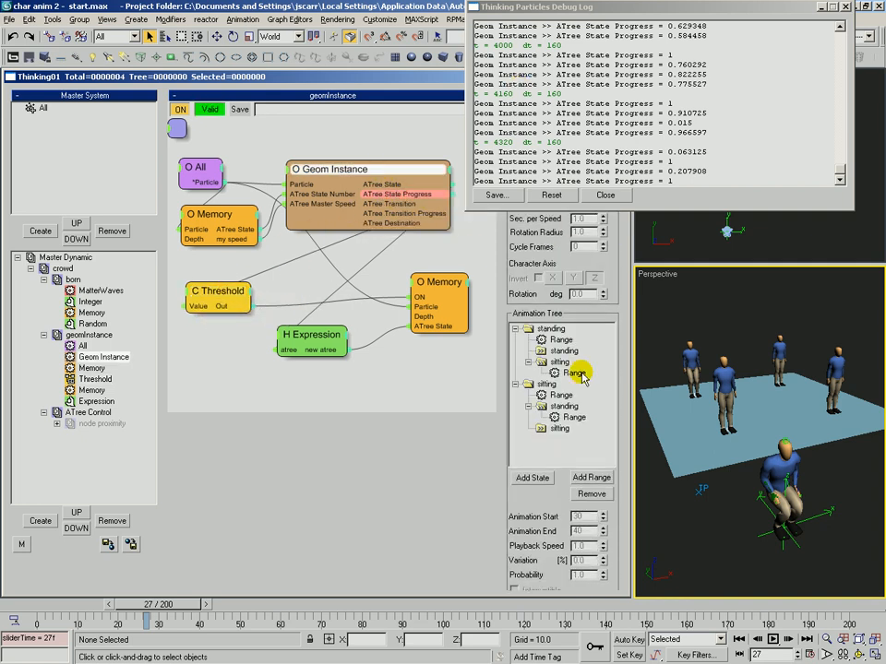
left_click(555, 341)
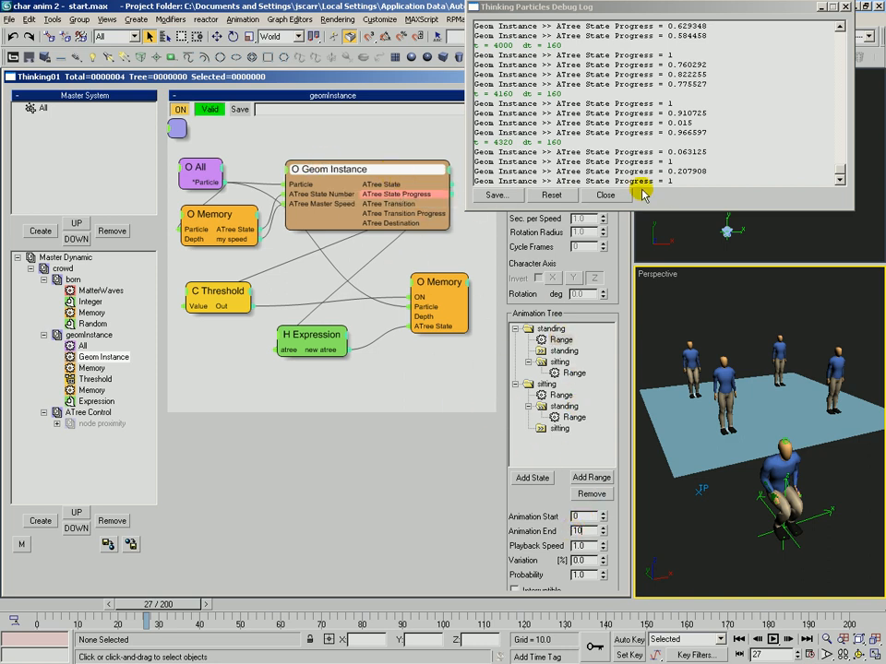
Review the Threshold value, the new Memory operator's ON input and the Expression helper's formula
left_click(208, 294)
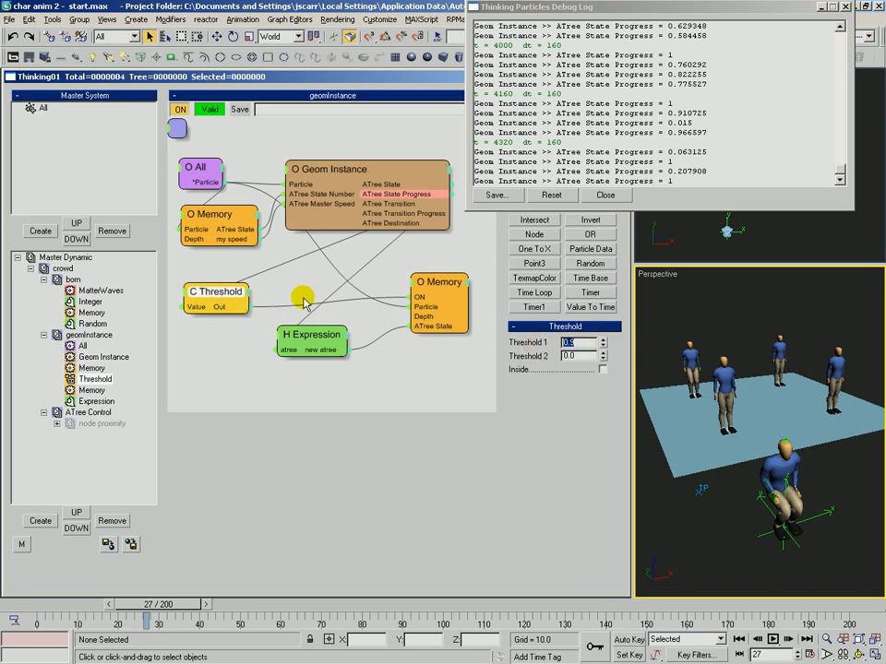
left_click(440, 284)
left_click_drag(440, 286, 445, 289)
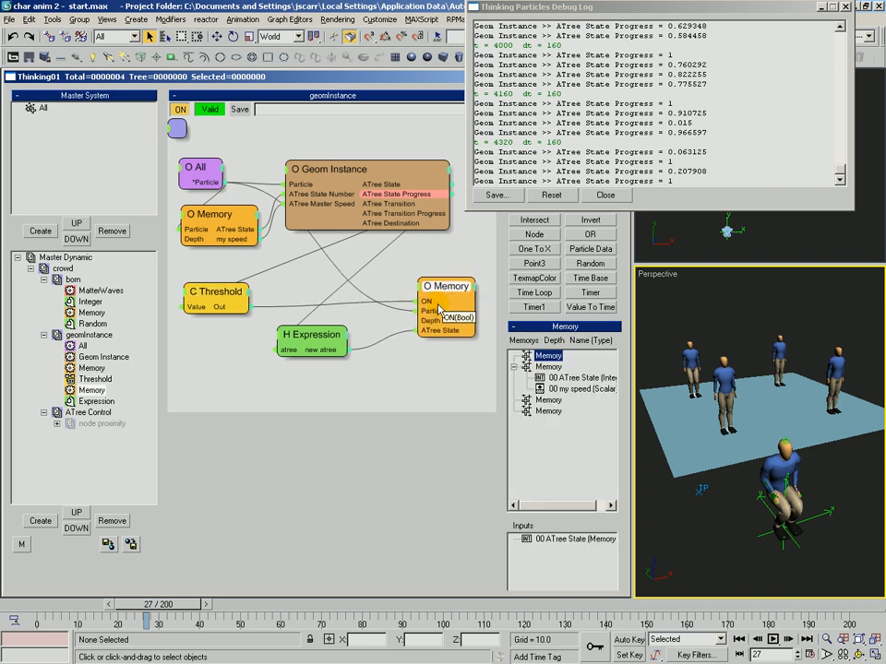
left_click(316, 334)
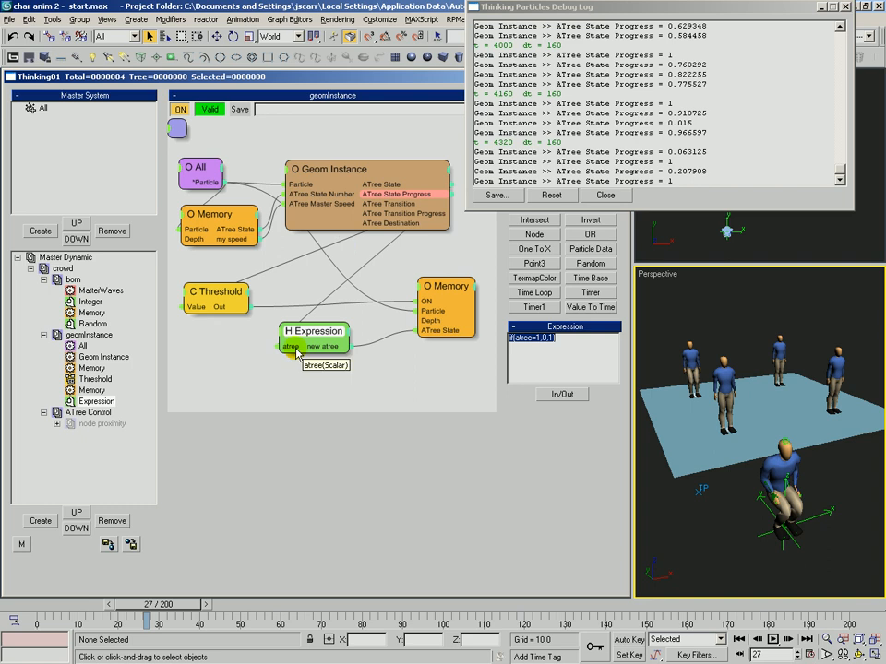
left_click_drag(299, 349, 293, 351)
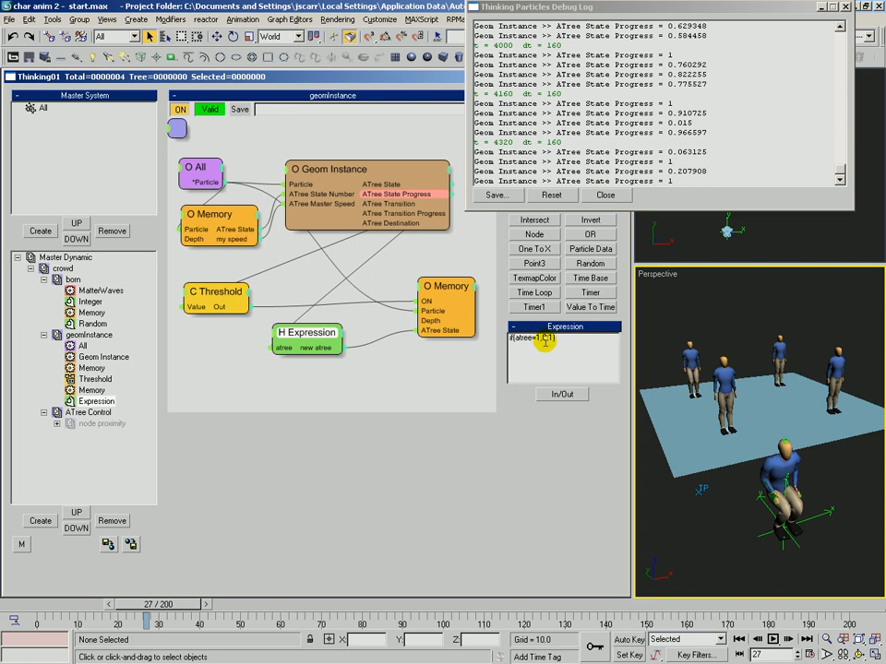
Scrub the animation on to frame 119 to watch the characters change state, checking the Random speed helper in born along the way
left_click_drag(190, 605, 466, 625)
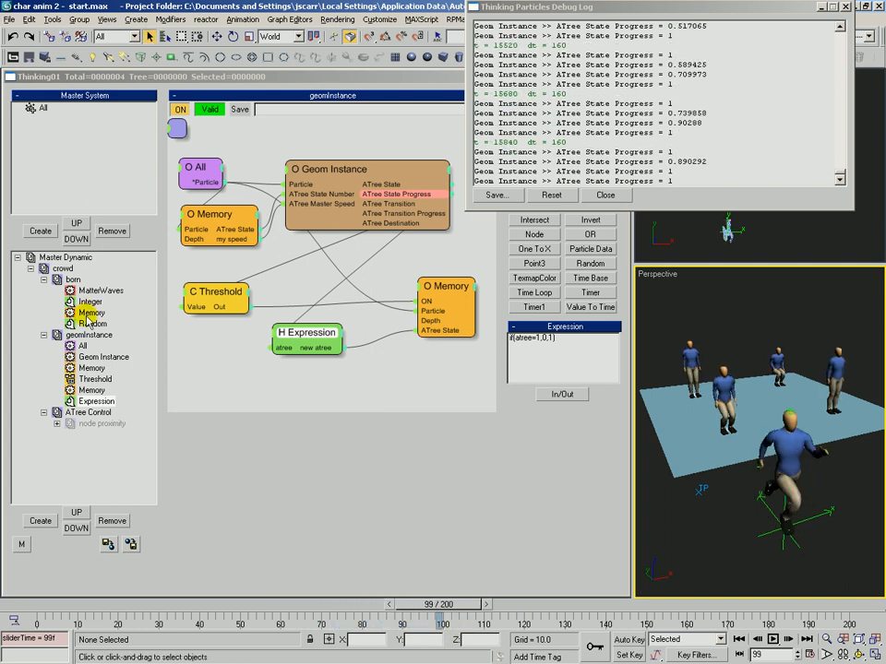
left_click(93, 290)
left_click(304, 279)
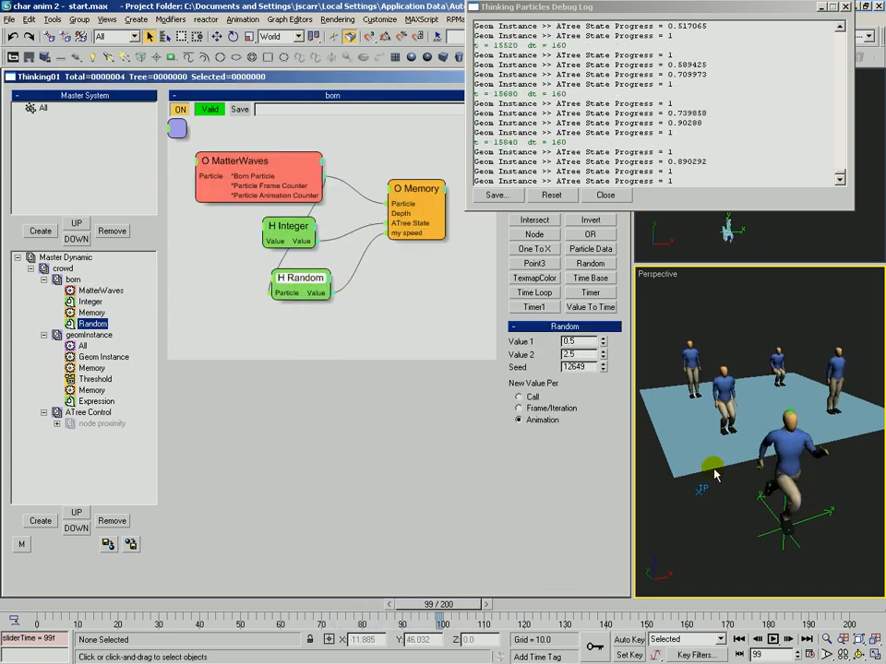
left_click_drag(445, 611, 528, 608)
Hide the source guy layer and close the layer manager
key("l")
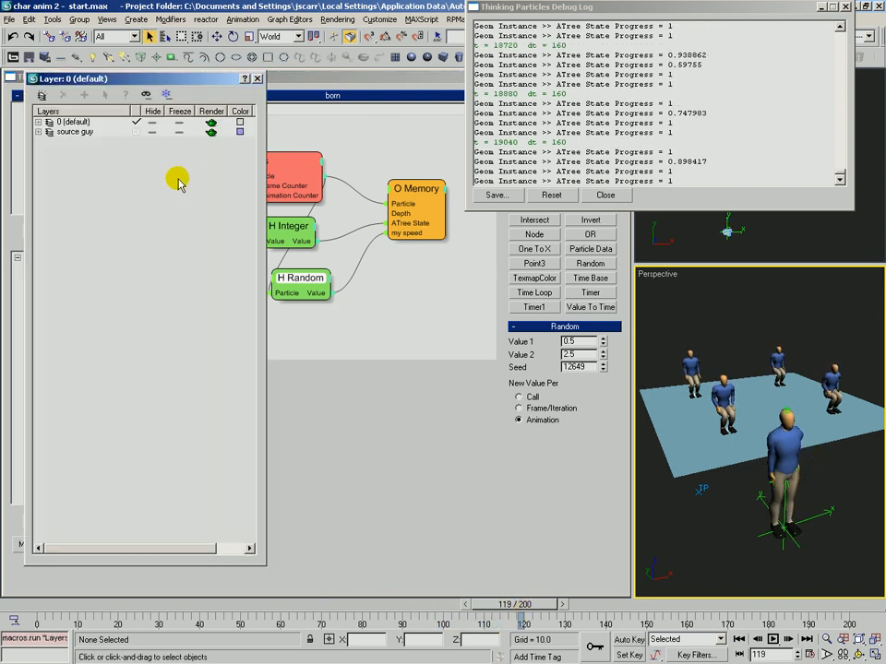
left_click(153, 132)
left_click(258, 80)
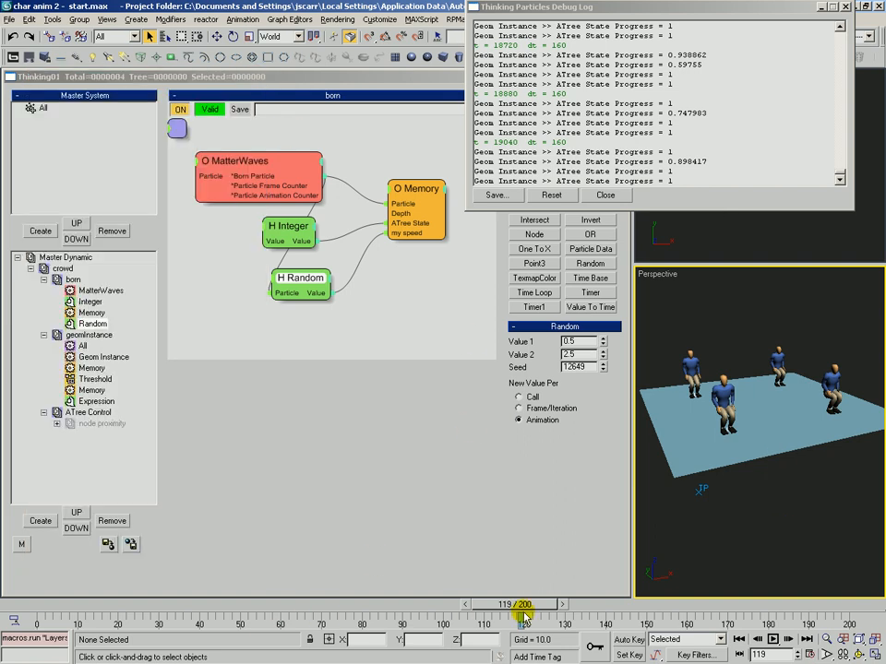
Scrub the animation up to frame 122 and examine the crowd's sitting and standing motion closer up in the Perspective view
left_click_drag(552, 609, 549, 609)
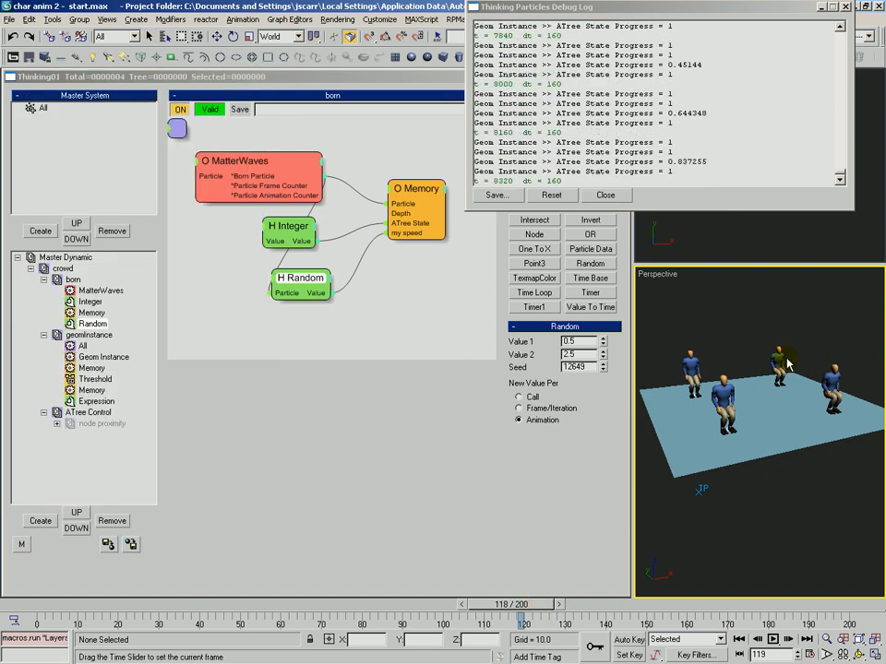
scroll(779, 364, "up", 1)
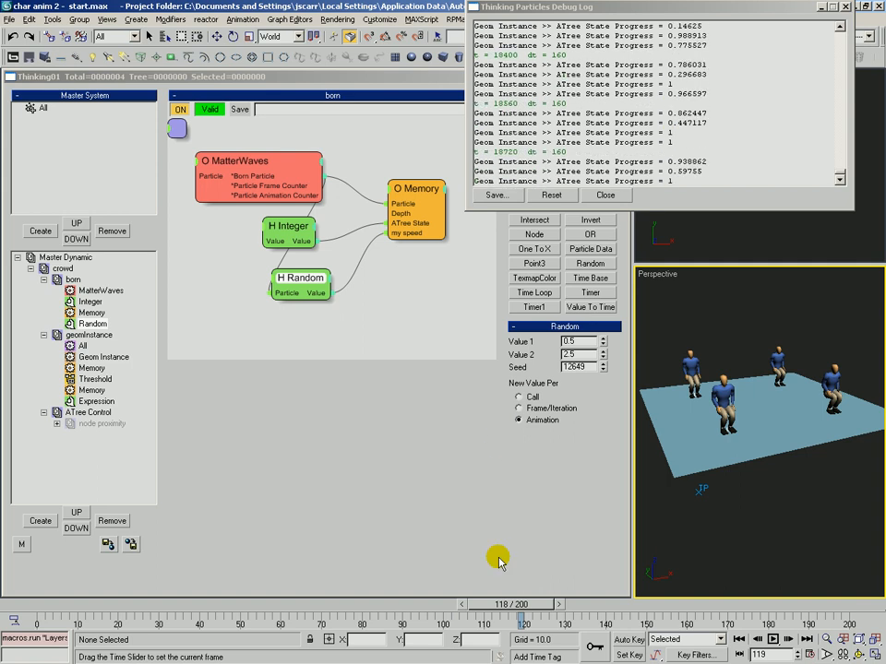
left_click_drag(739, 372, 760, 352)
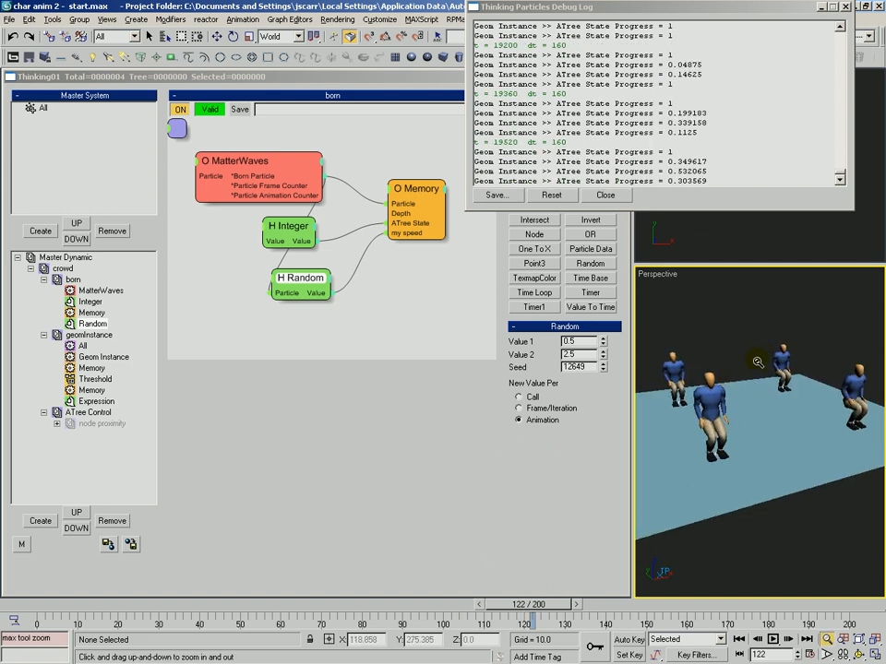
middle_click_drag(761, 353, 761, 389)
left_click_drag(761, 390, 748, 390)
key("ctrl+r")
key("alt+z")
key("q")
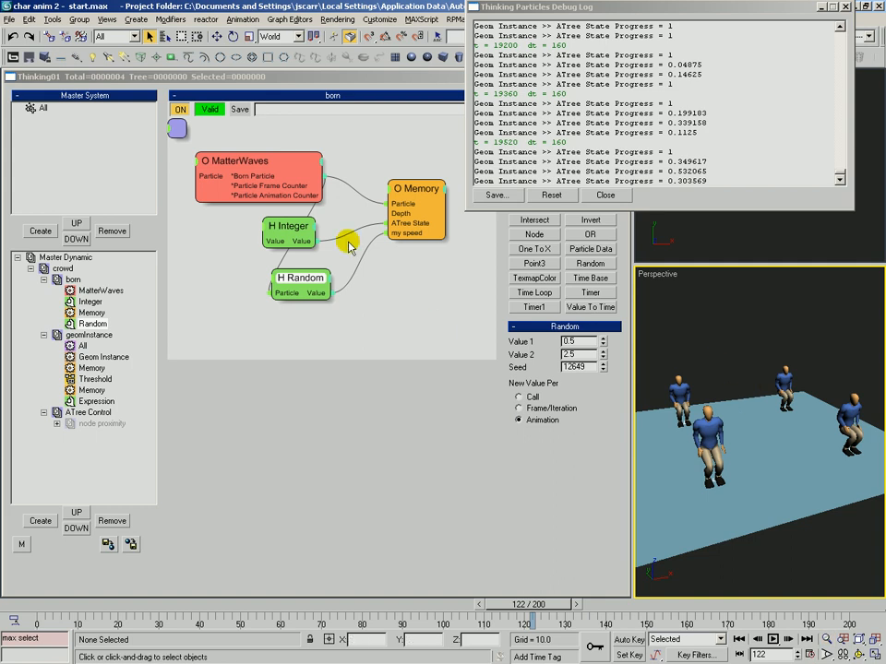
Close the debug log and make the Top viewport active
left_click(621, 195)
right_click(723, 215)
right_click(725, 218)
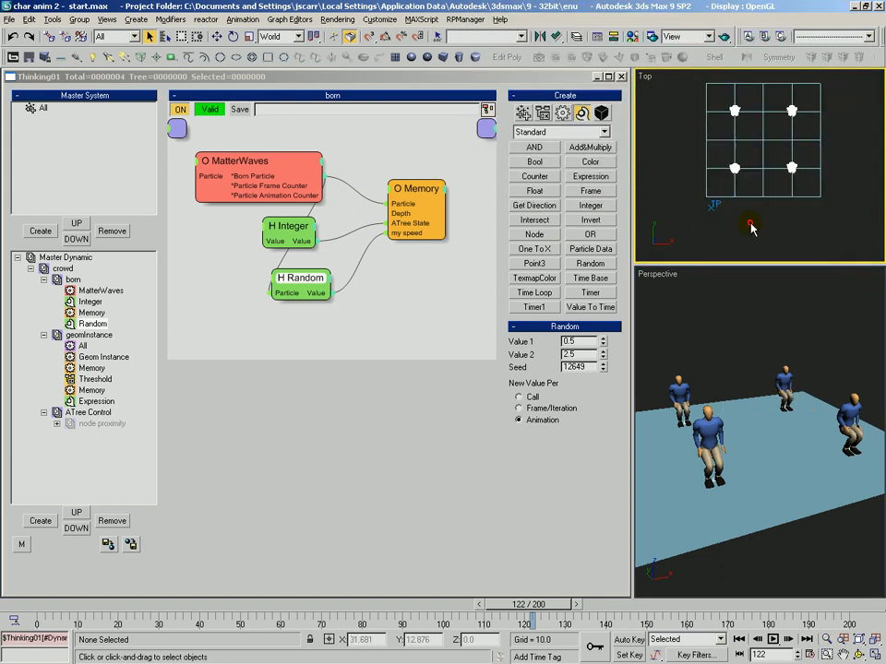
left_click(412, 316)
Return to the geomInstance dynamic set, collapse the born set and shift the Geom Instance operator slightly in the network
left_click(92, 335)
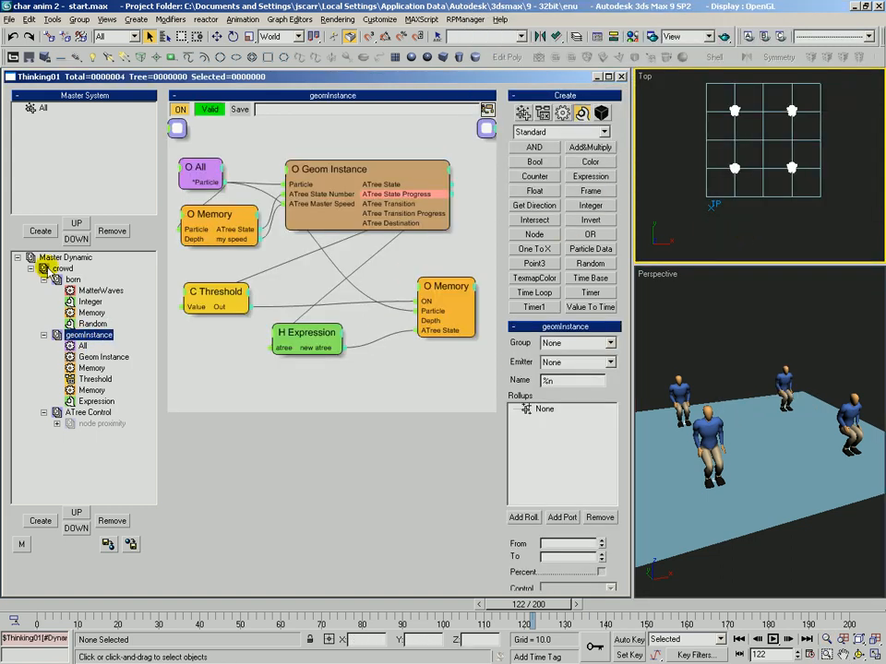
left_click(43, 279)
left_click(369, 187)
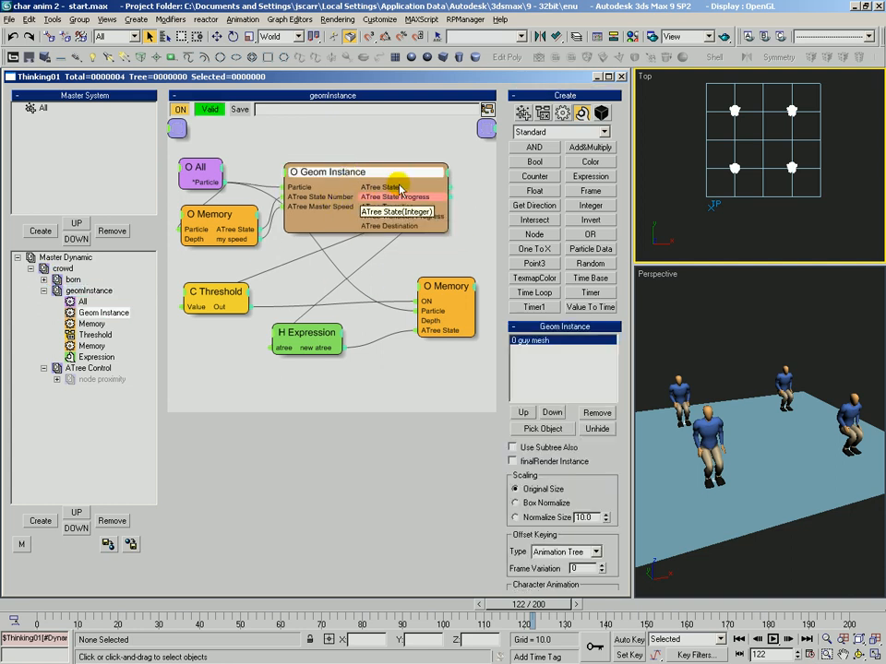
left_click_drag(405, 174, 411, 177)
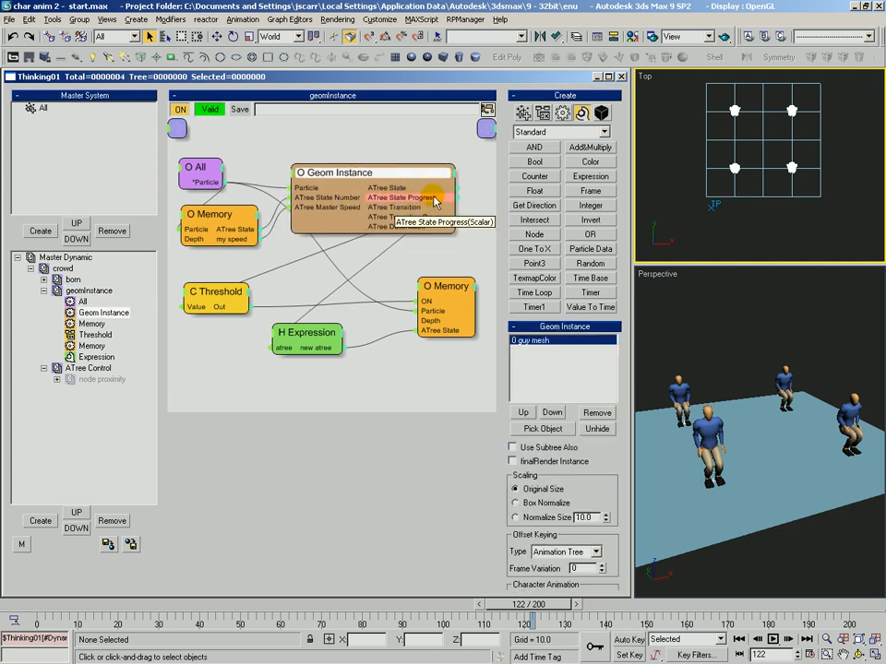
left_click_drag(386, 172, 396, 169)
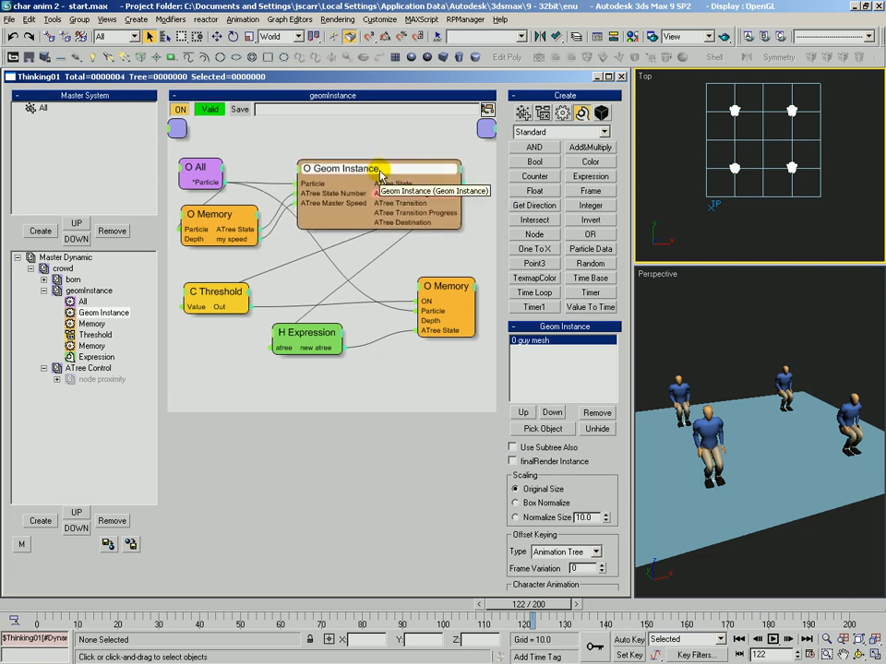
Move the Threshold and Expression nodes slightly upward in the geomInstance network, checking their settings
left_click_drag(209, 304, 214, 290)
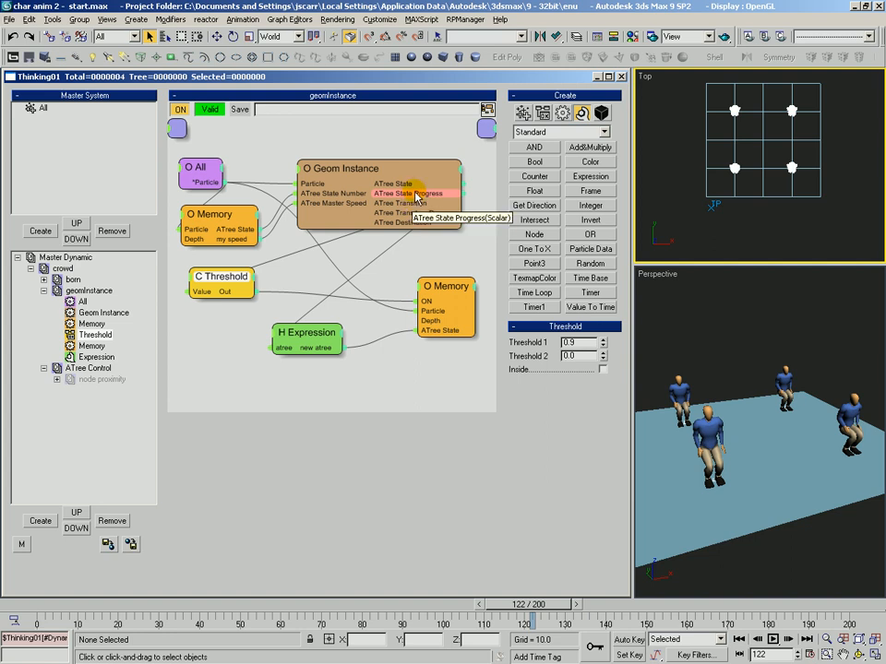
left_click_drag(311, 337, 308, 334)
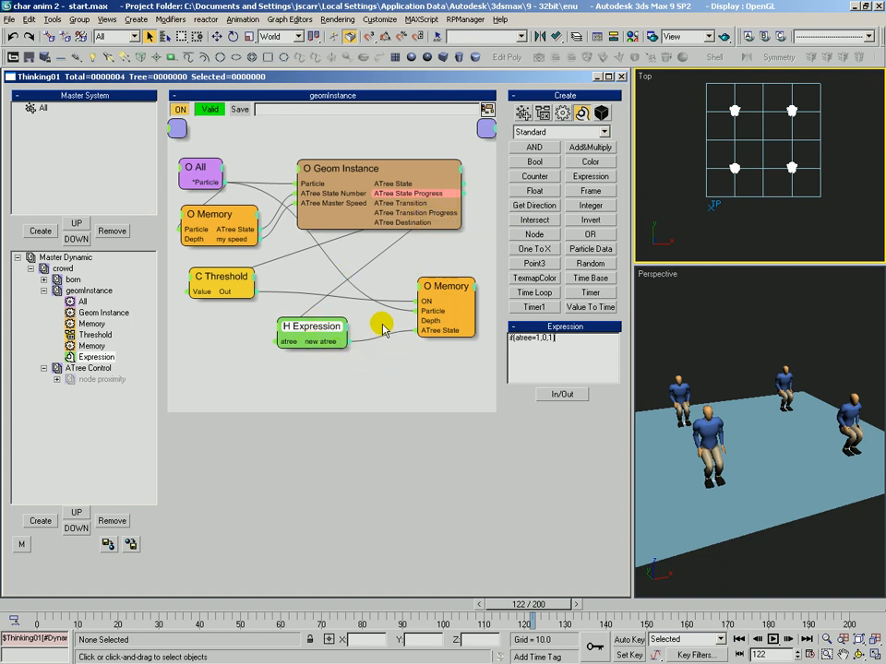
right_click(409, 194)
left_click(392, 211)
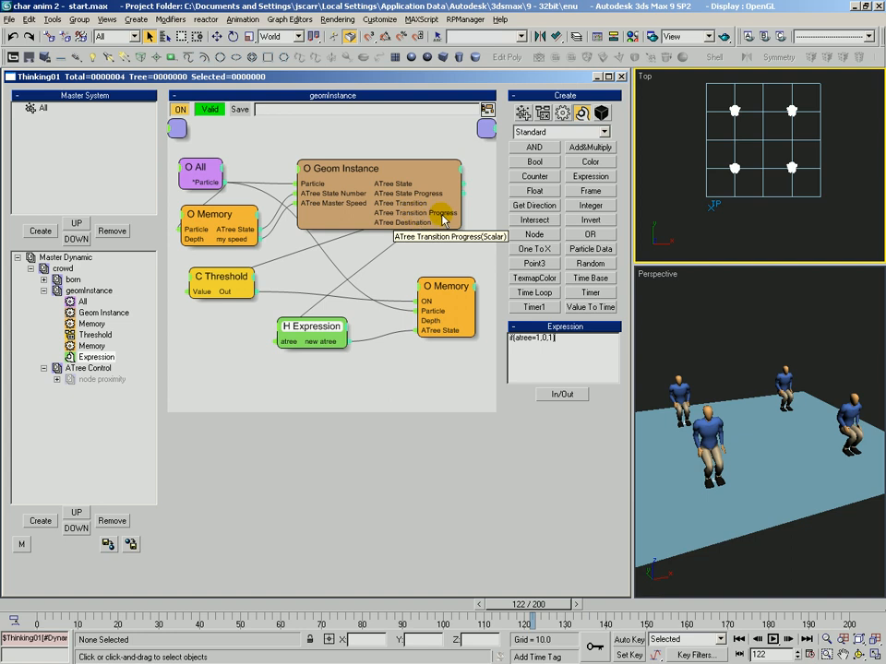
Examine the Geom Instance operator's Animation Tree ranges for the standing state and its sitting transition, and deselect the operator
left_click(397, 193)
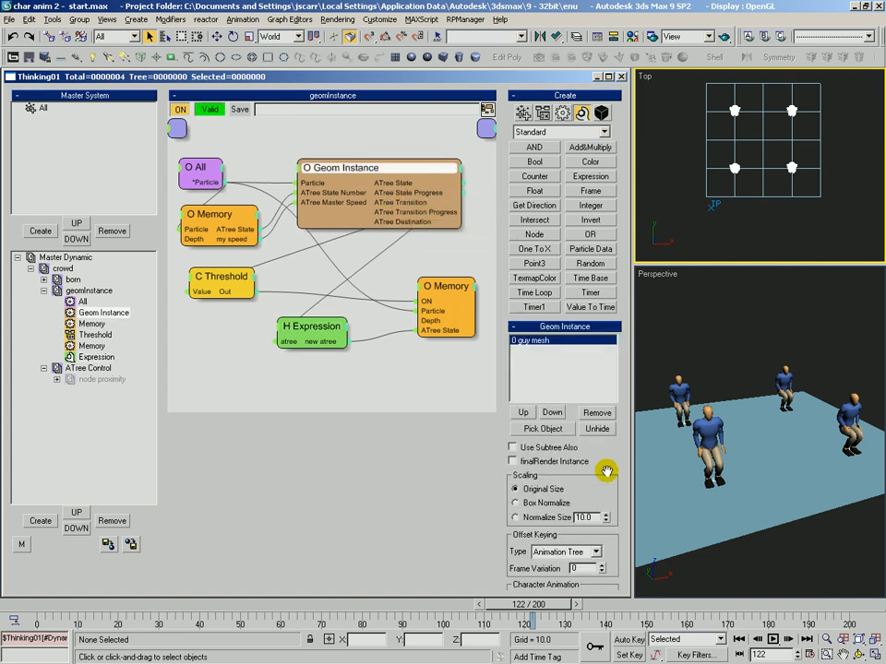
scroll(610, 461, "down", 10)
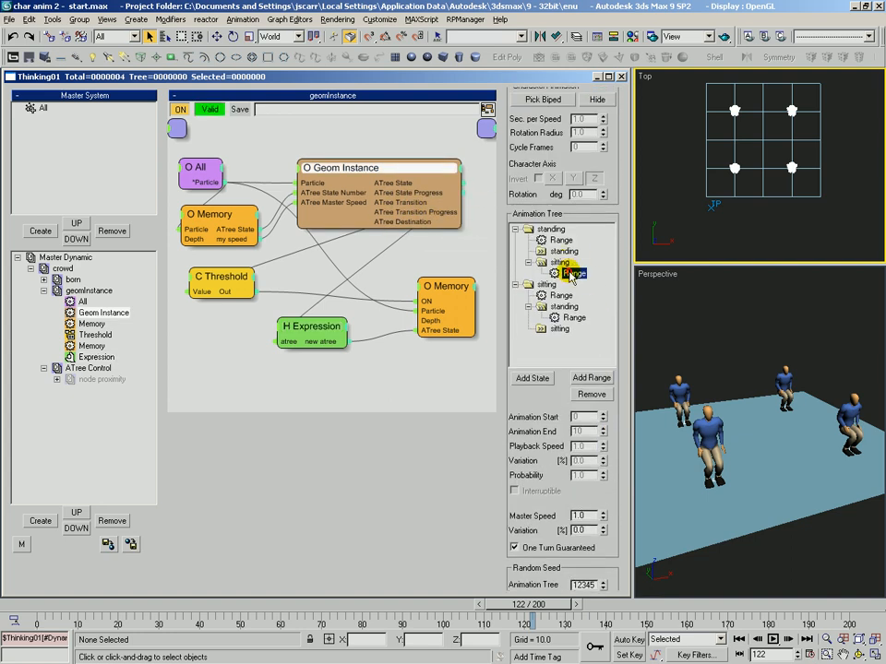
left_click(571, 273)
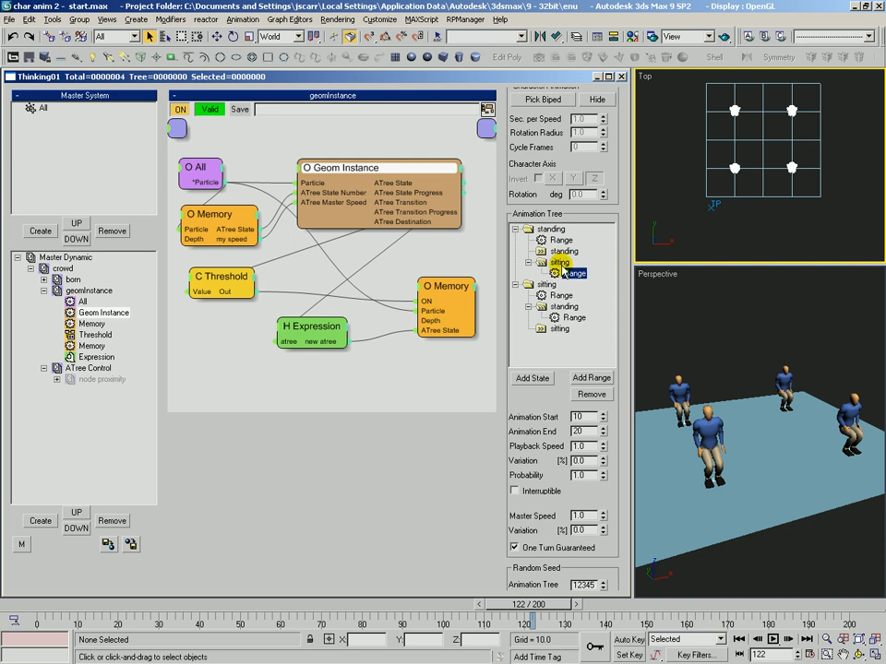
left_click(561, 240)
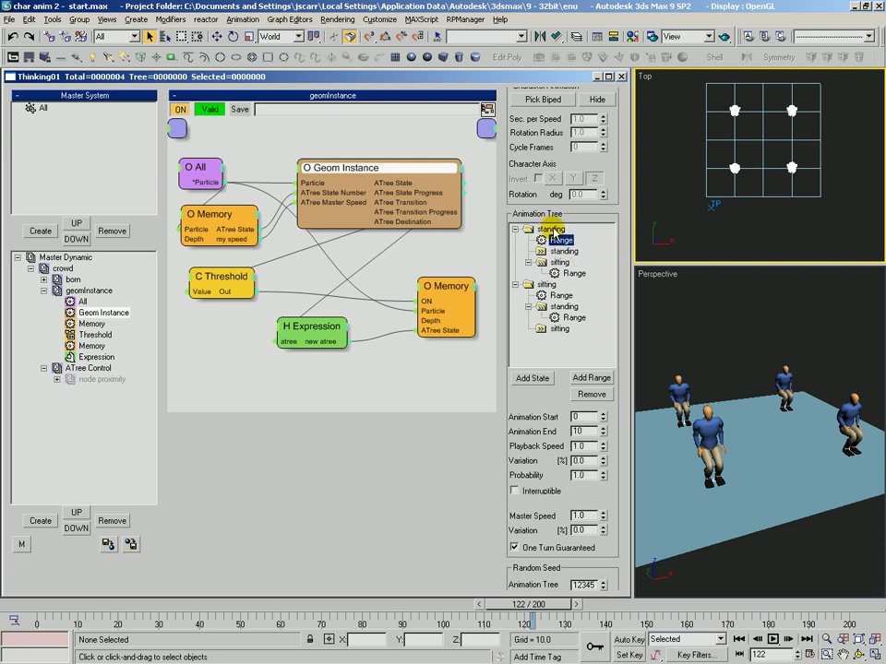
left_click(560, 263)
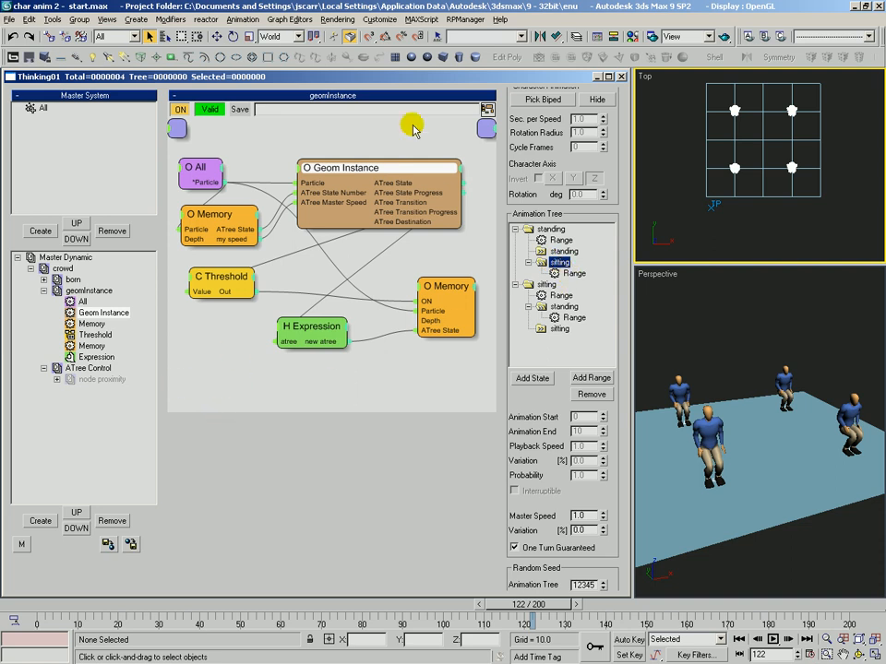
left_click_drag(403, 168, 400, 170)
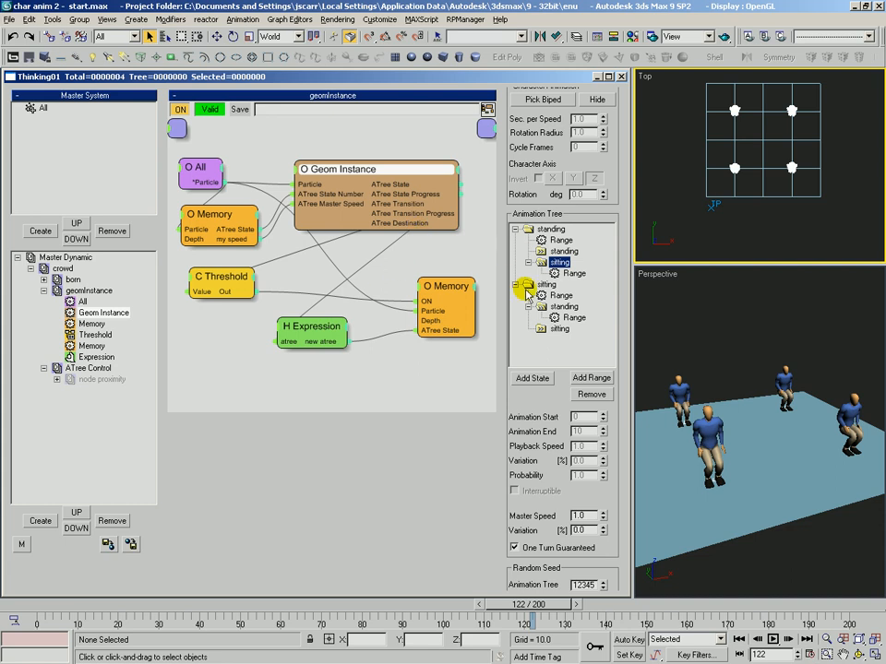
left_click(380, 400)
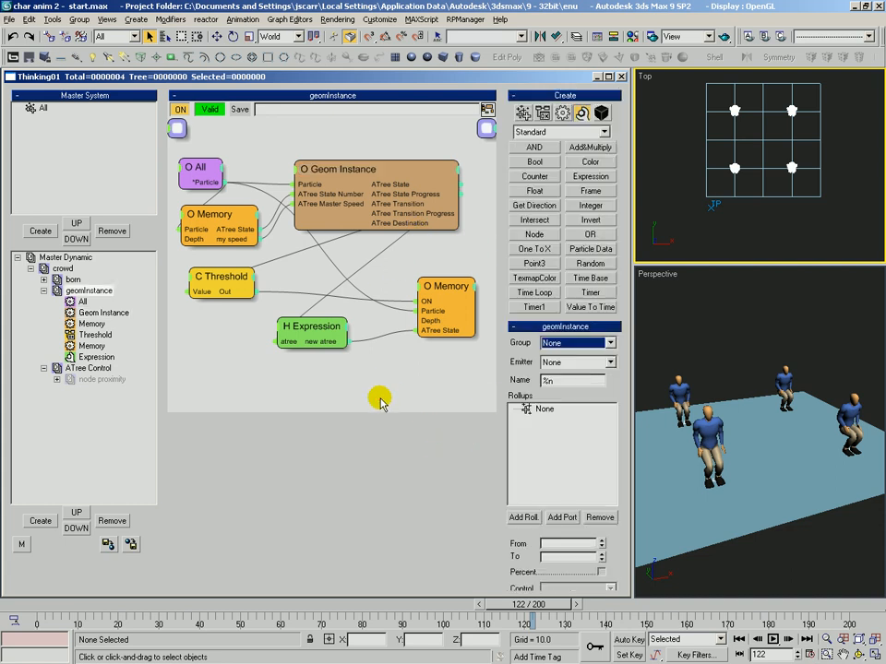